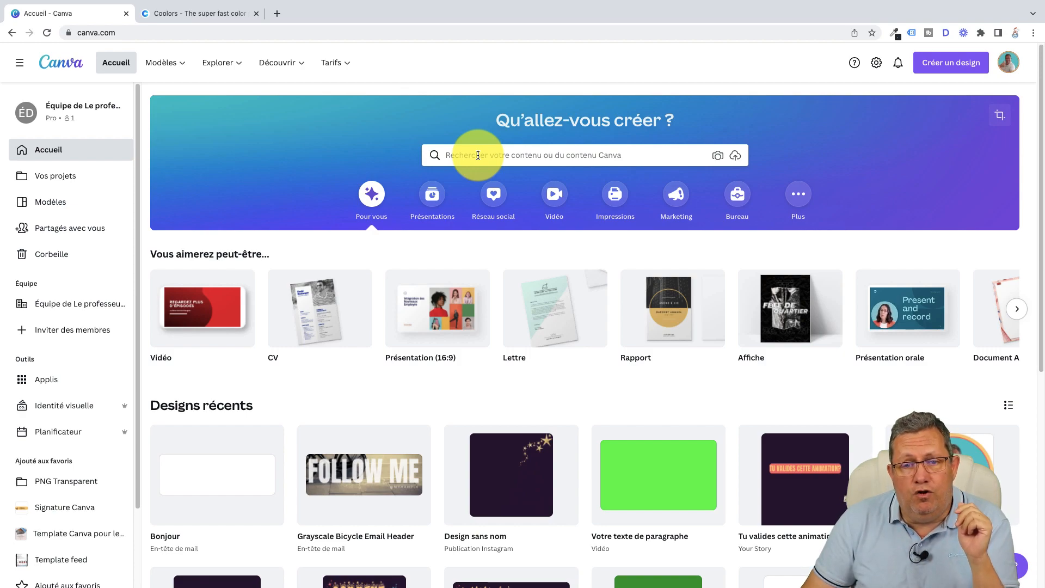
Search the templates for "mail" and open the "En-tête d'e-mail" category
left_click(484, 155)
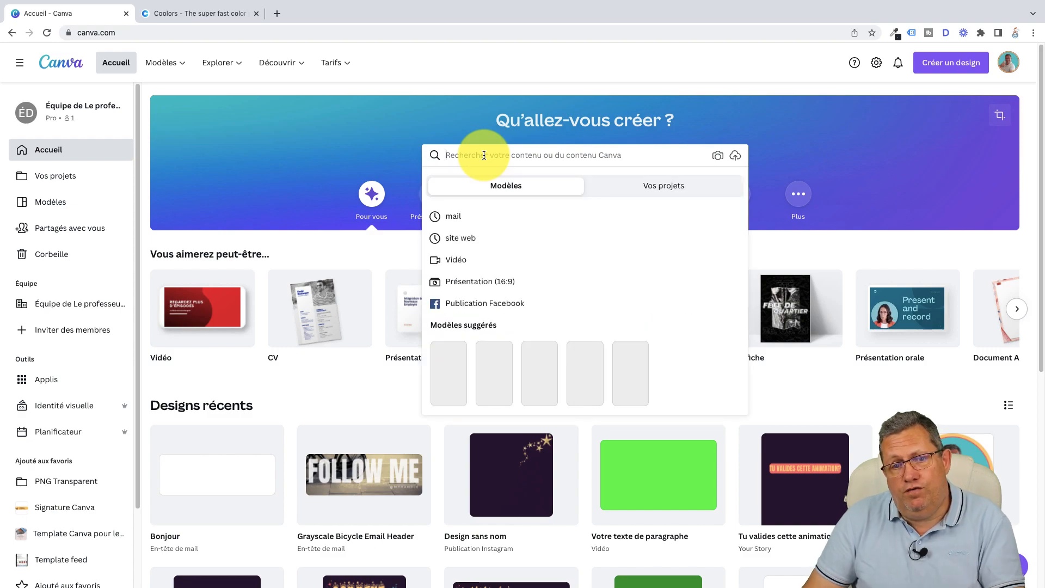
type("mail")
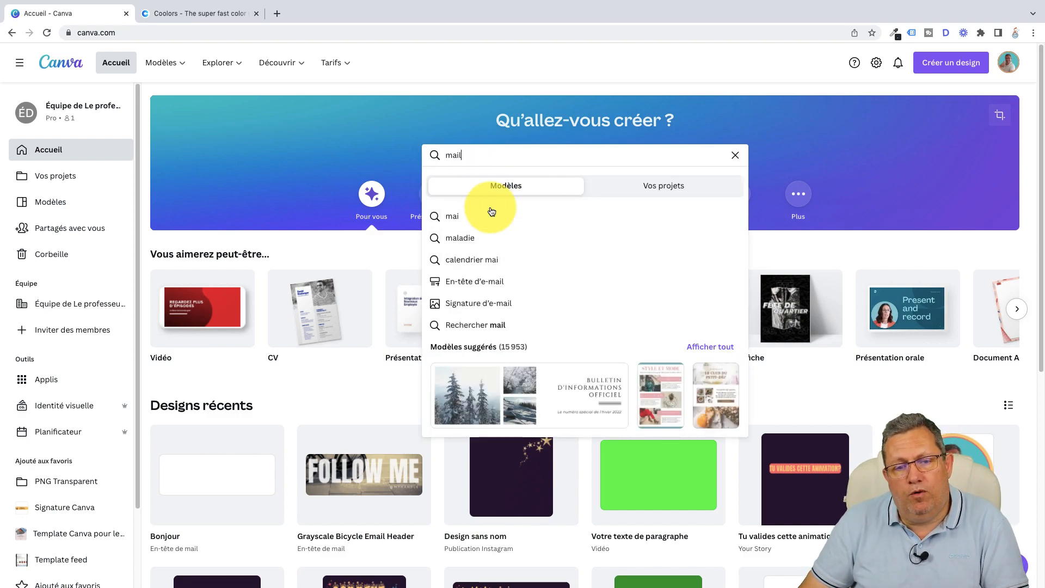
left_click(471, 283)
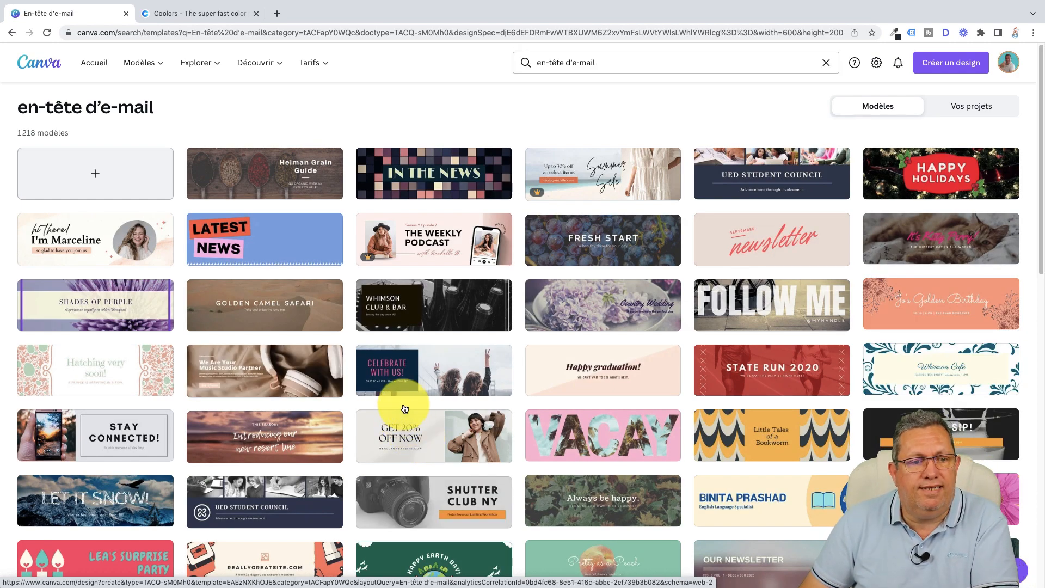
Open the "LET IT SNOW!" email header template, select its heading, and close the design without editing it
left_click(98, 504)
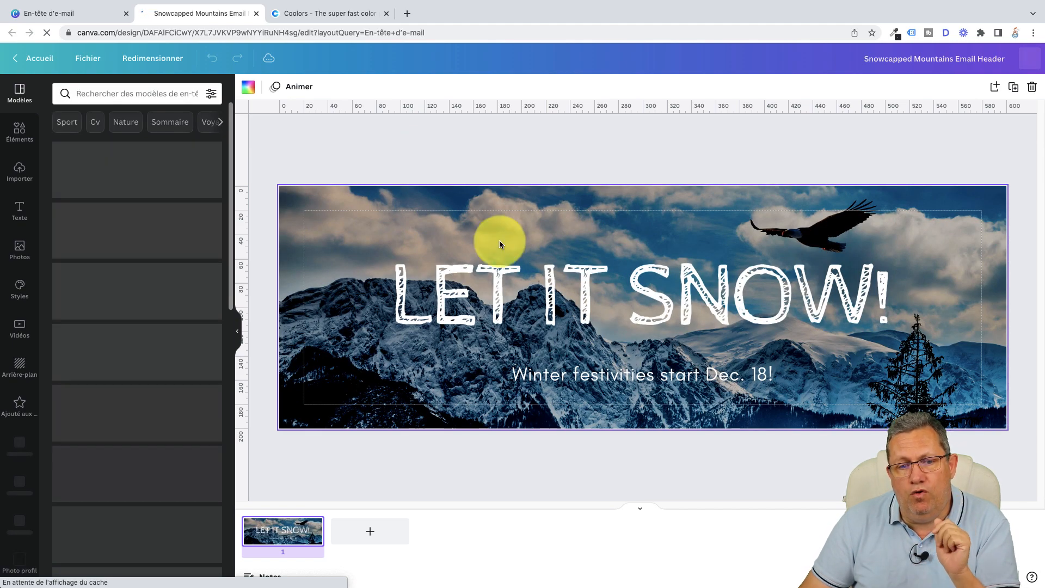
left_click(505, 289)
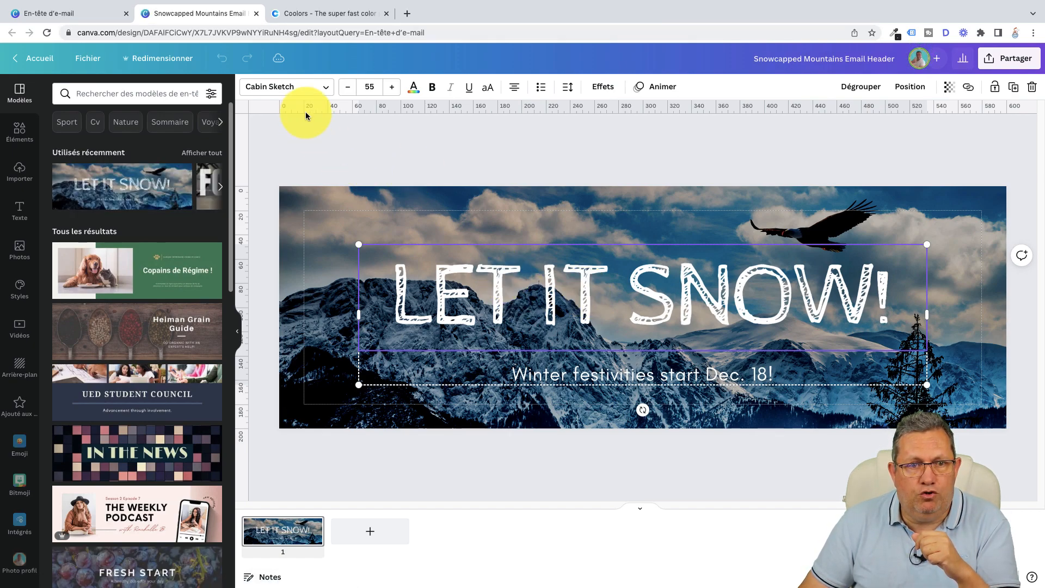
left_click(256, 17)
left_click(610, 195)
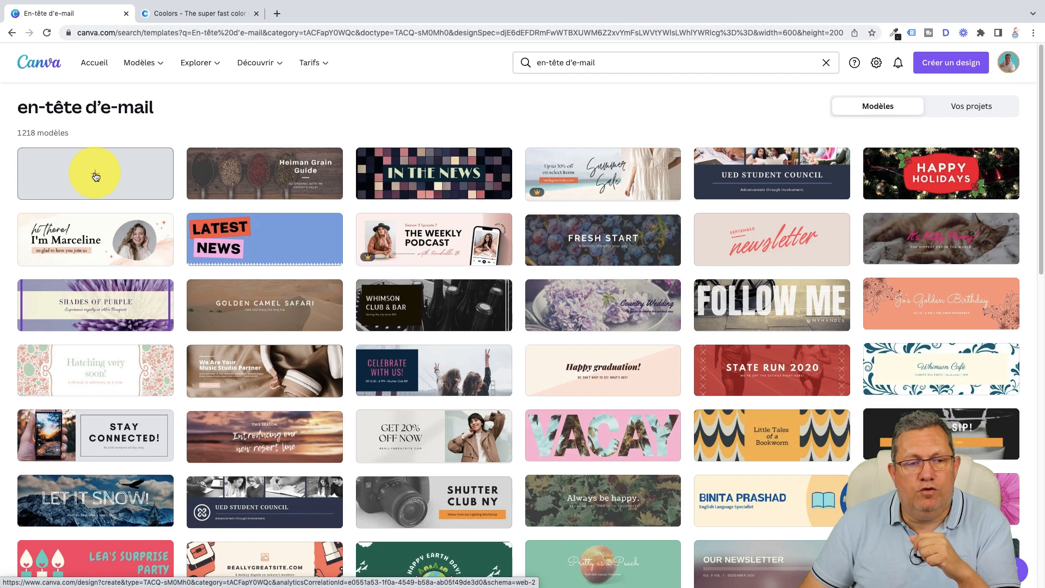
Create a blank email header design and open its background colour choices
left_click(95, 176)
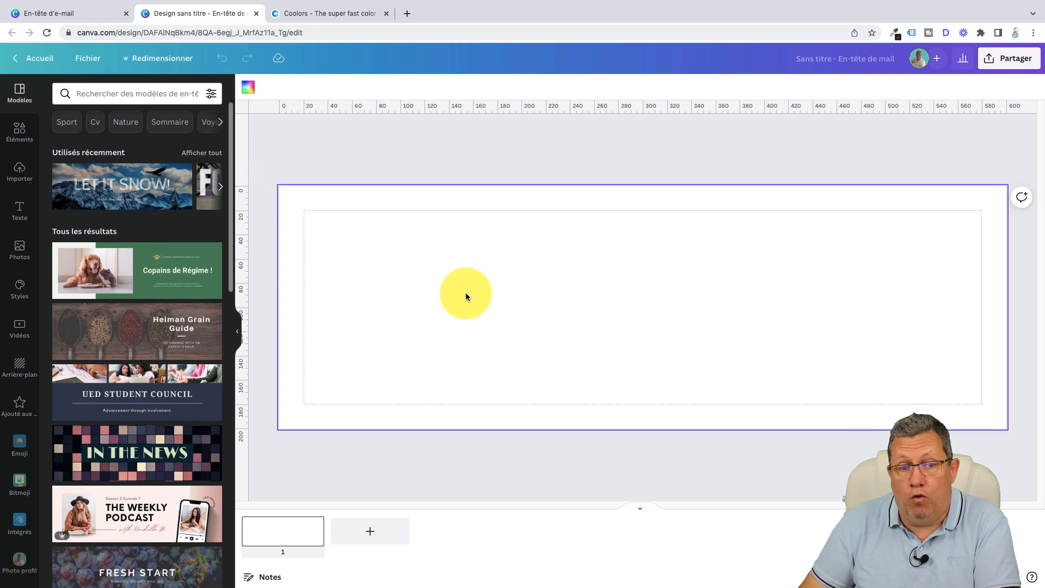
left_click(248, 90)
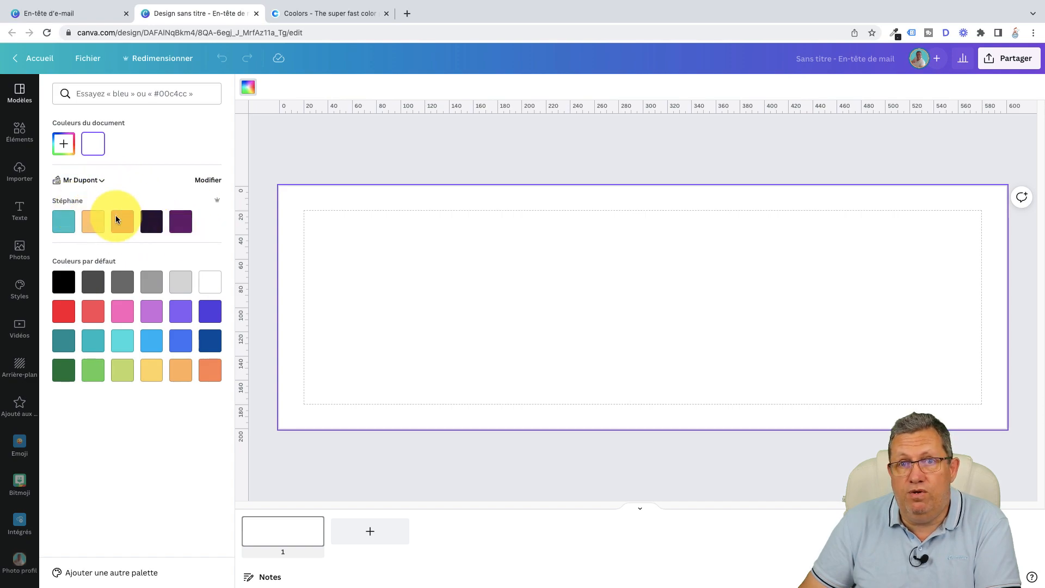
left_click_drag(125, 227, 97, 224)
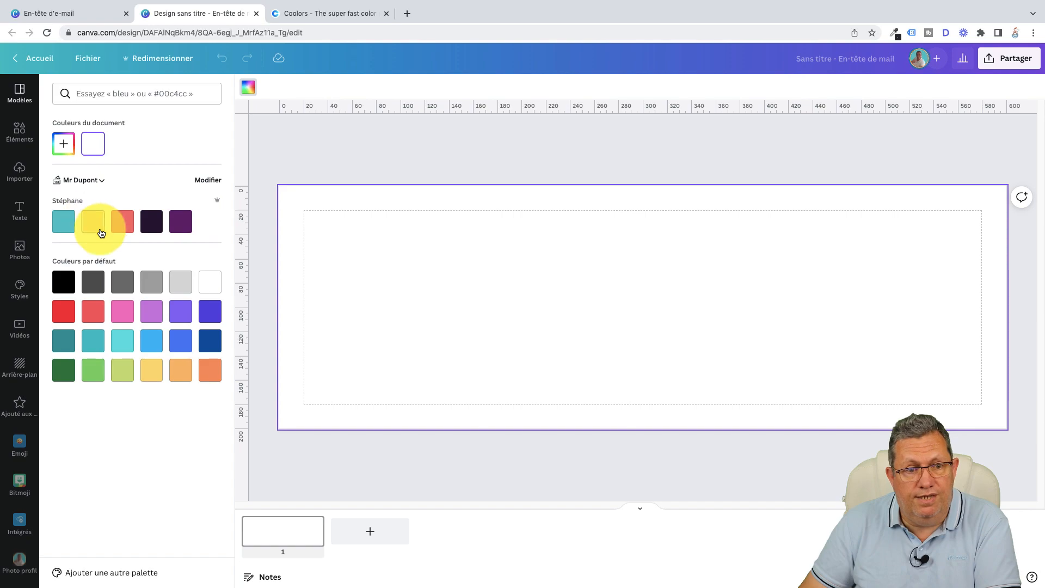
Try custom background colours on the header, from red #E62020 through greens #20E6B0 and #33D6AA to blue #3348D6
left_click(66, 148)
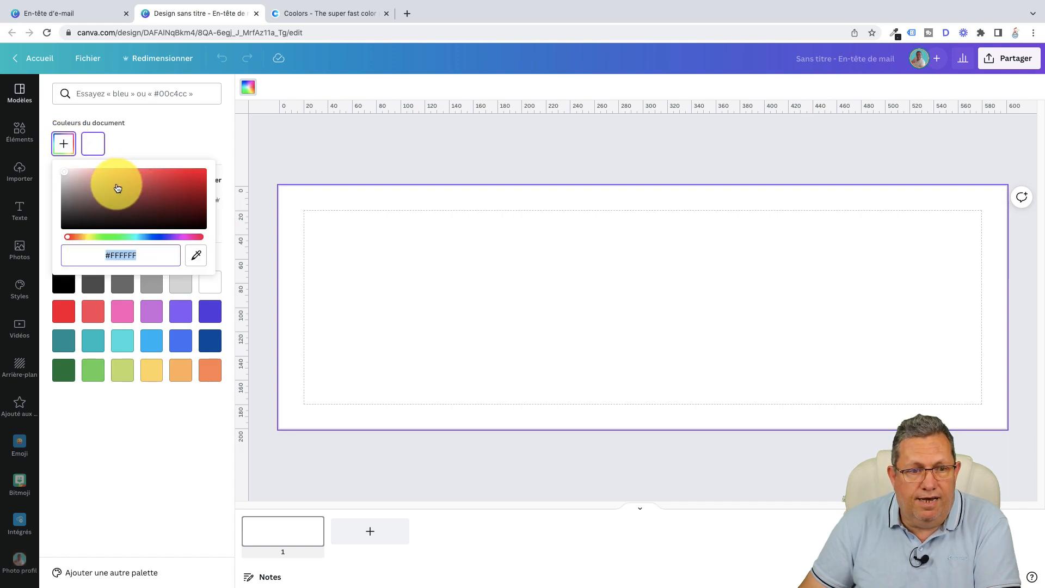
left_click_drag(131, 186, 187, 174)
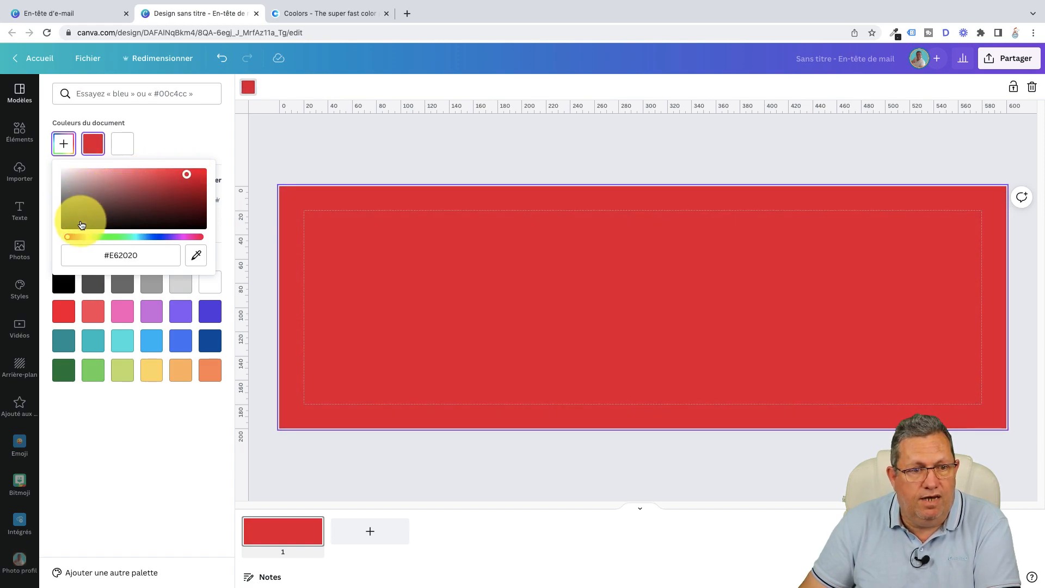
left_click_drag(71, 238, 129, 240)
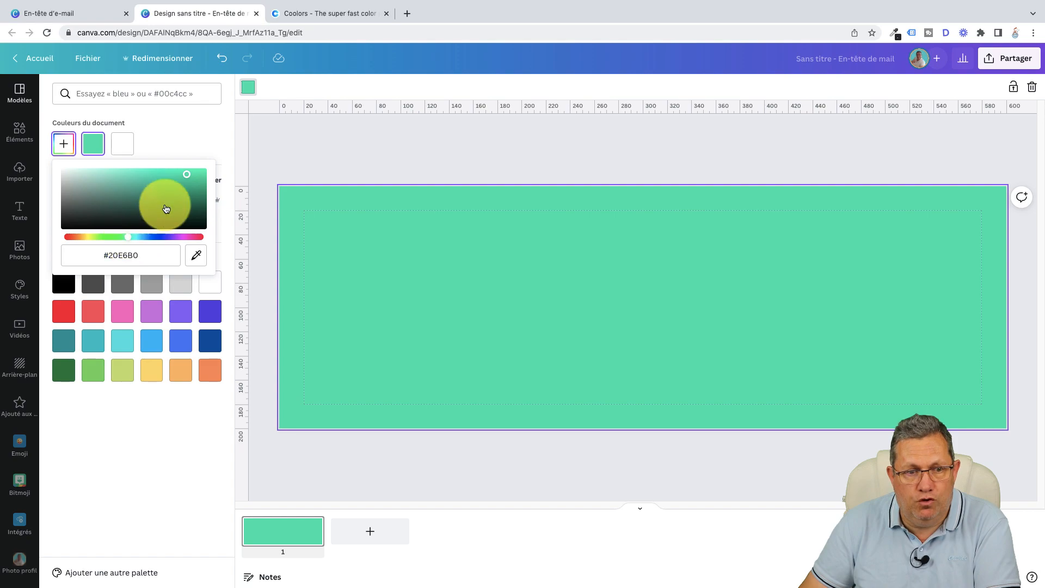
mouse_move(185, 178)
left_mouse_down()
mouse_move(170, 185)
mouse_move(191, 168)
mouse_move(130, 173)
mouse_move(164, 168)
mouse_move(171, 179)
left_mouse_up()
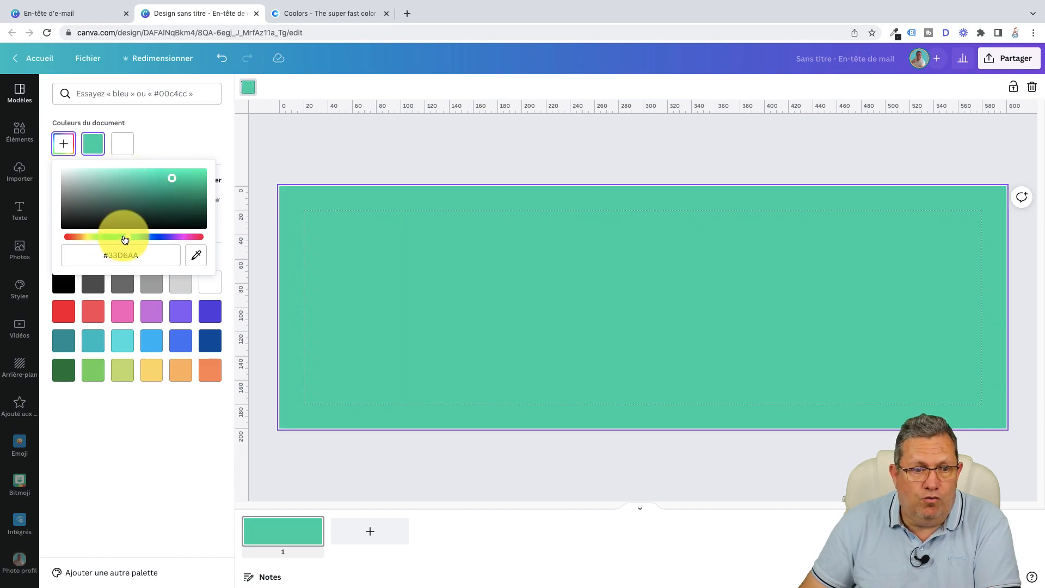
left_click_drag(130, 240, 150, 237)
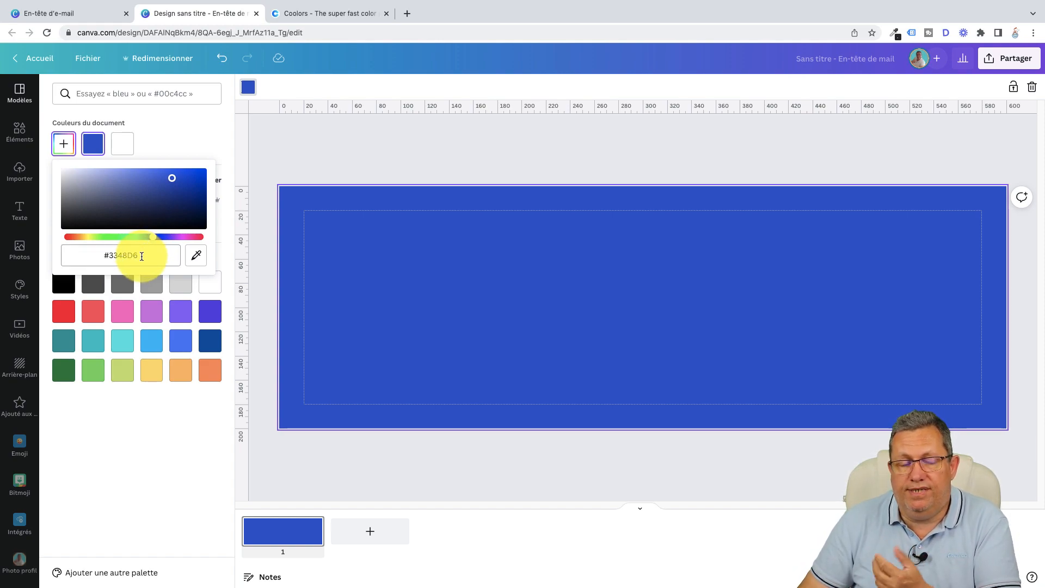
left_click(142, 257)
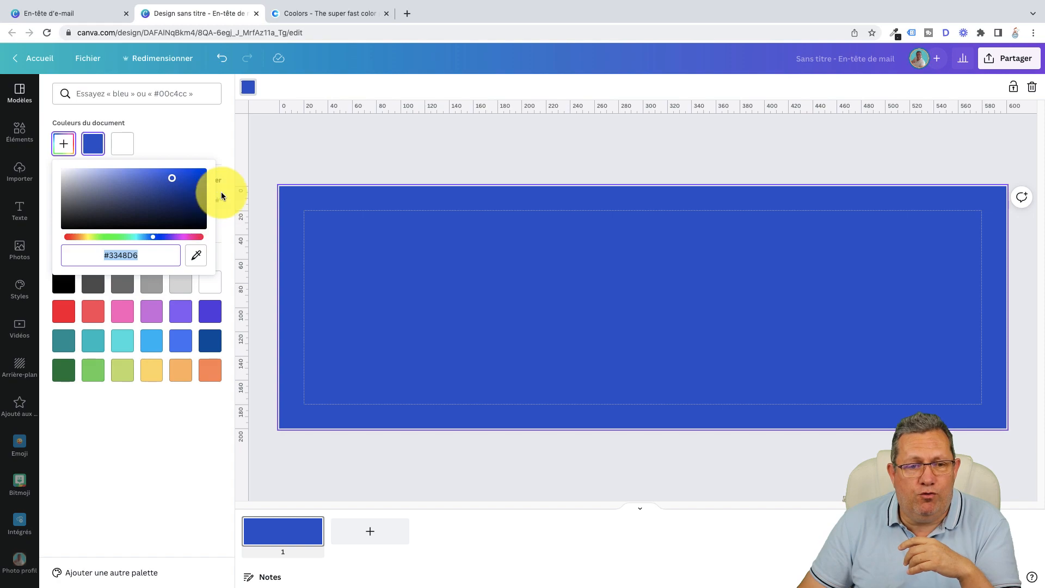
left_click(268, 143)
left_click(246, 87)
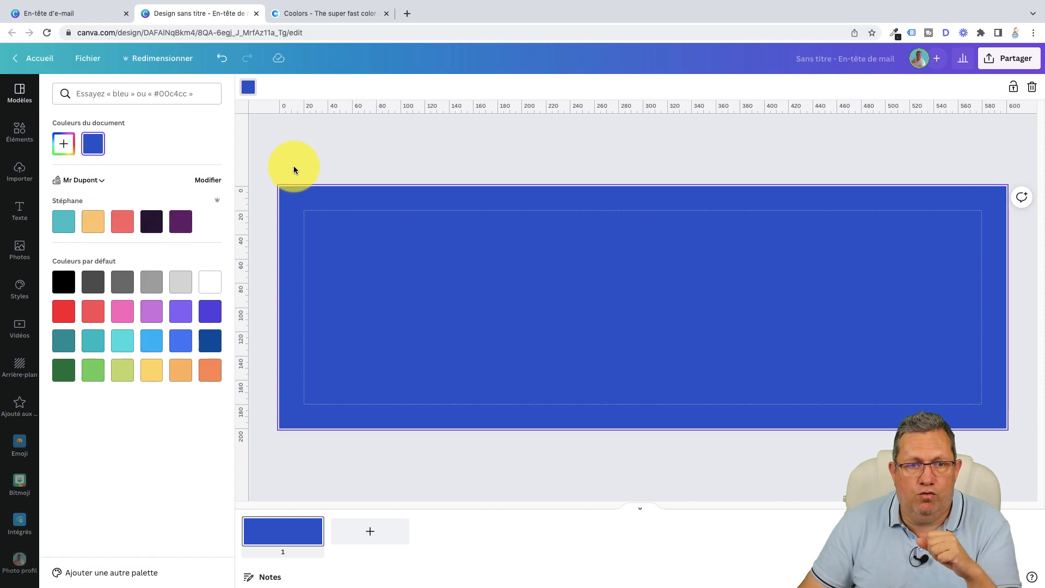
Switch to Coolors, browse the trending palettes, and open the palette running from dark blue 355070 to peach EAAC8B
left_click(335, 15)
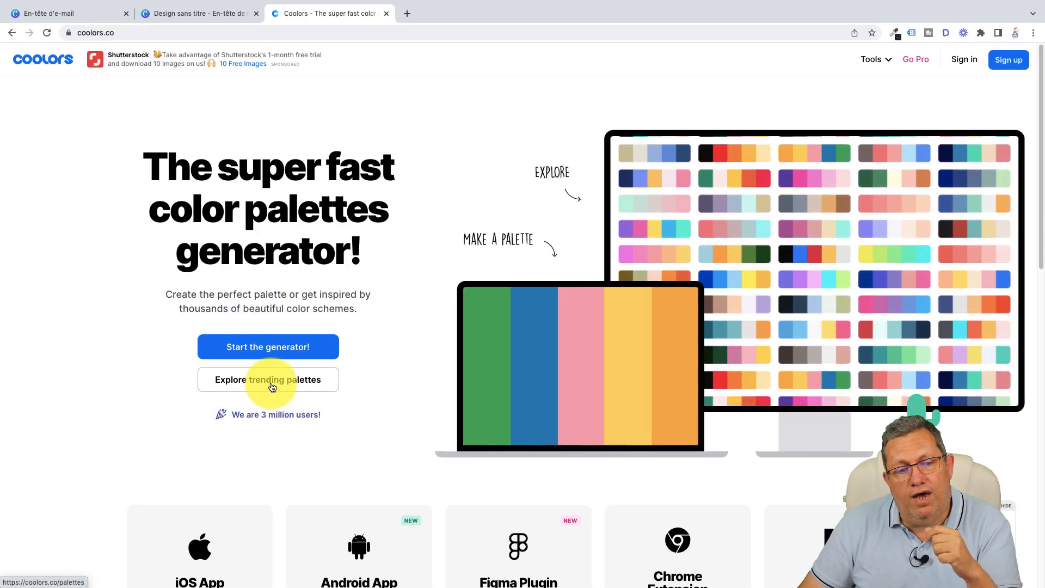
left_click(277, 385)
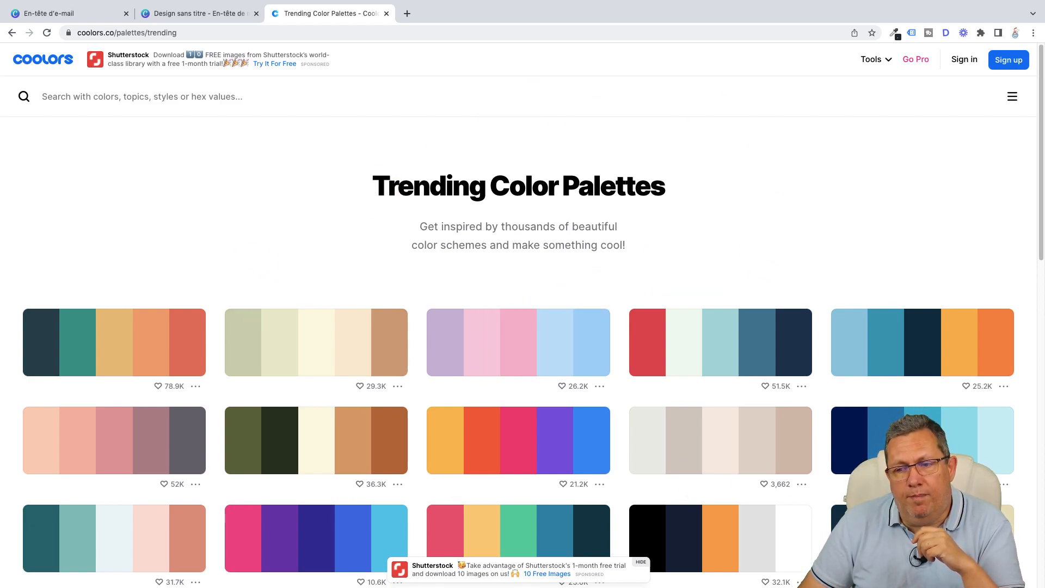
left_click_drag(1041, 178, 1041, 457)
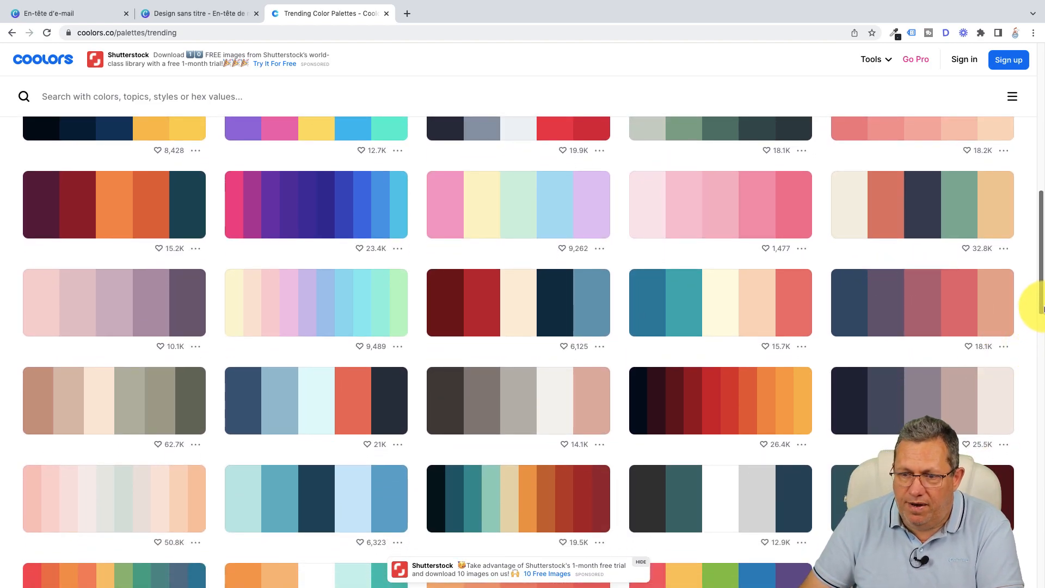
left_click(1003, 349)
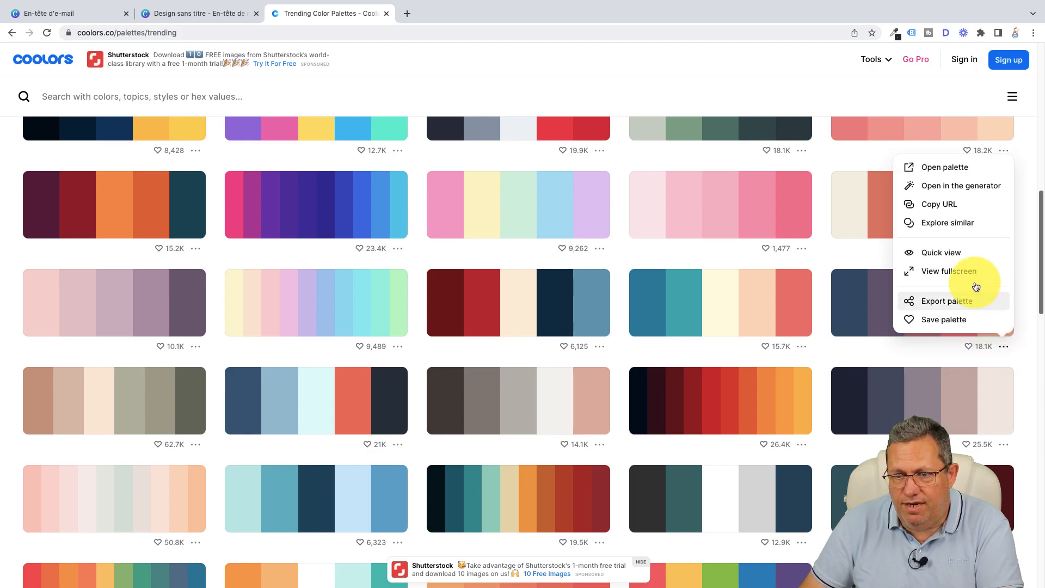
left_click(938, 170)
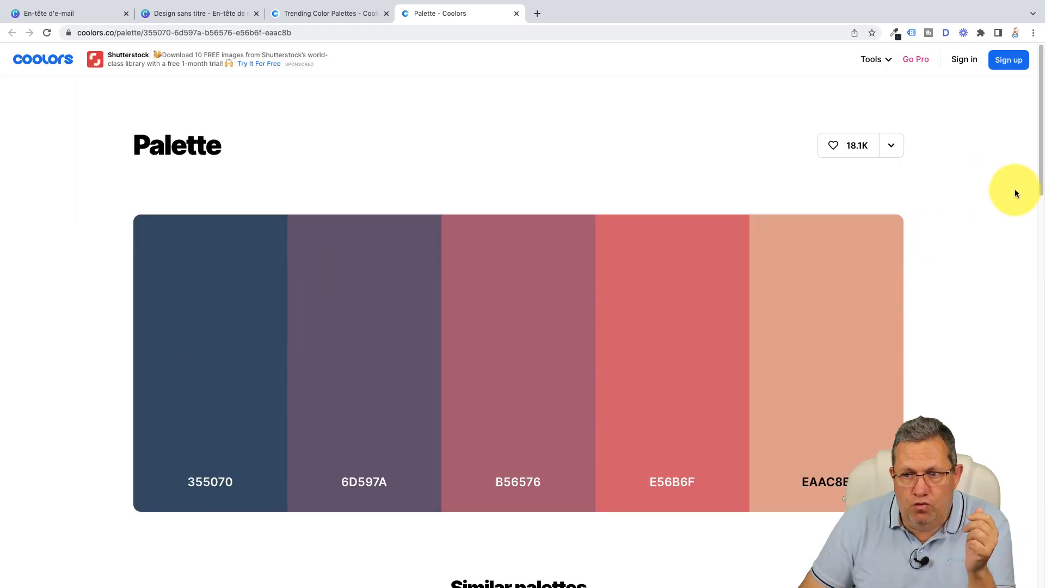
Look over the similar palettes and copy the opened palette's dark blue hex code, 355070
left_click_drag(1042, 152, 1042, 272)
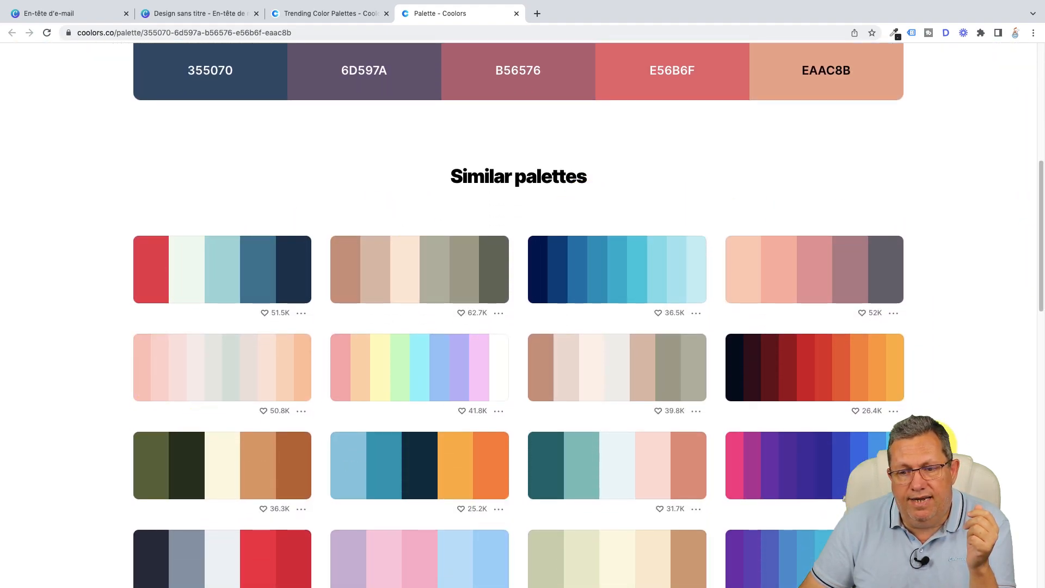
scroll(1043, 260, "down", 3)
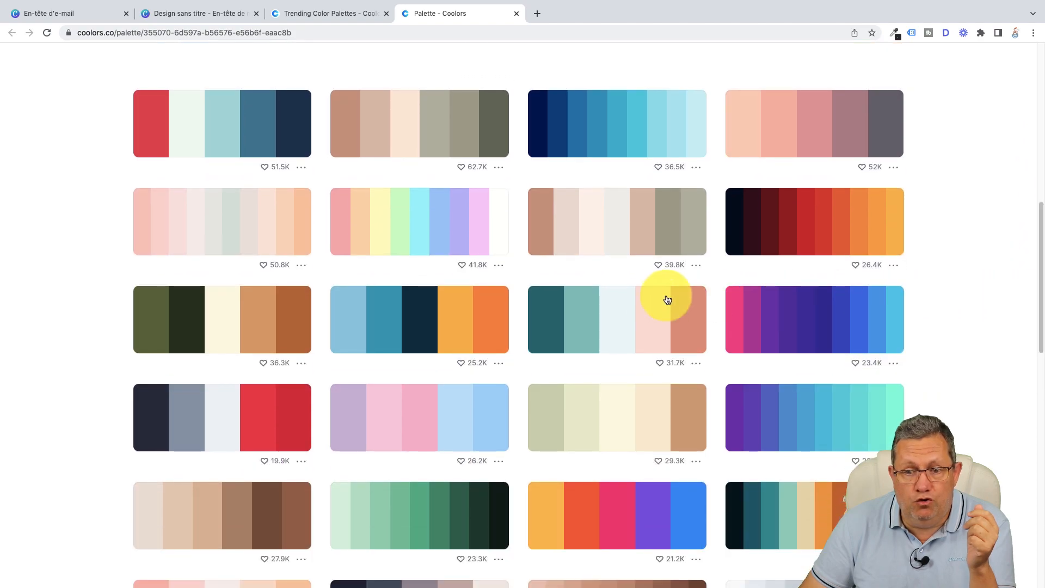
left_click_drag(1043, 324, 1041, 160)
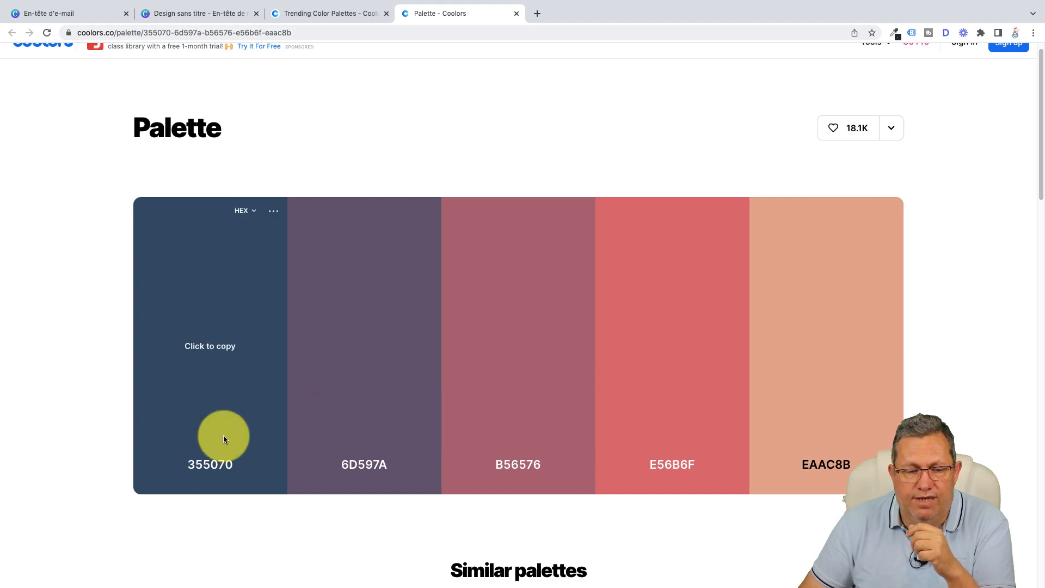
left_click(214, 467)
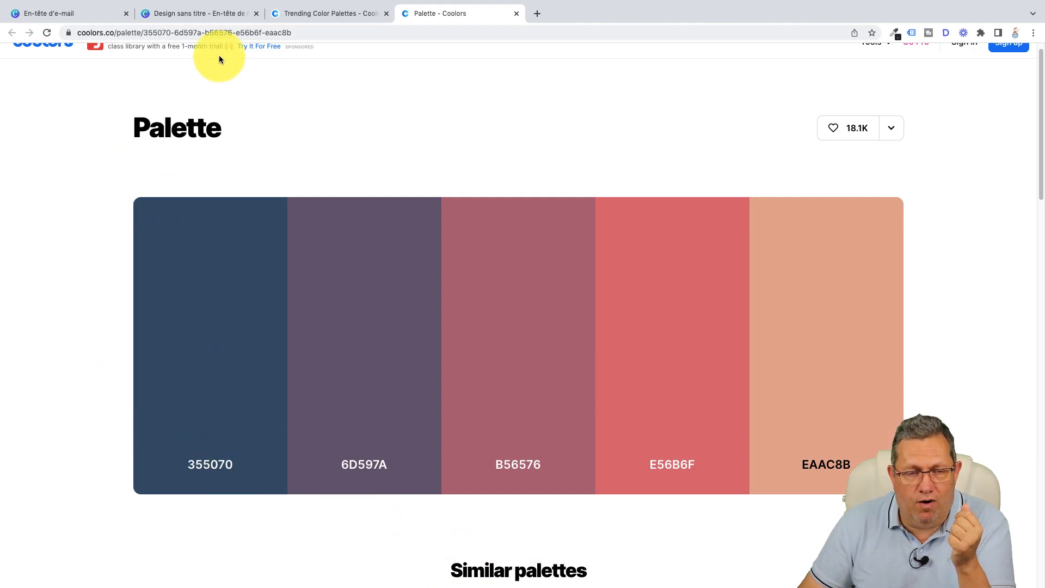
Switch back to the Canva email header and paste #355070 as its custom background colour
left_click(205, 14)
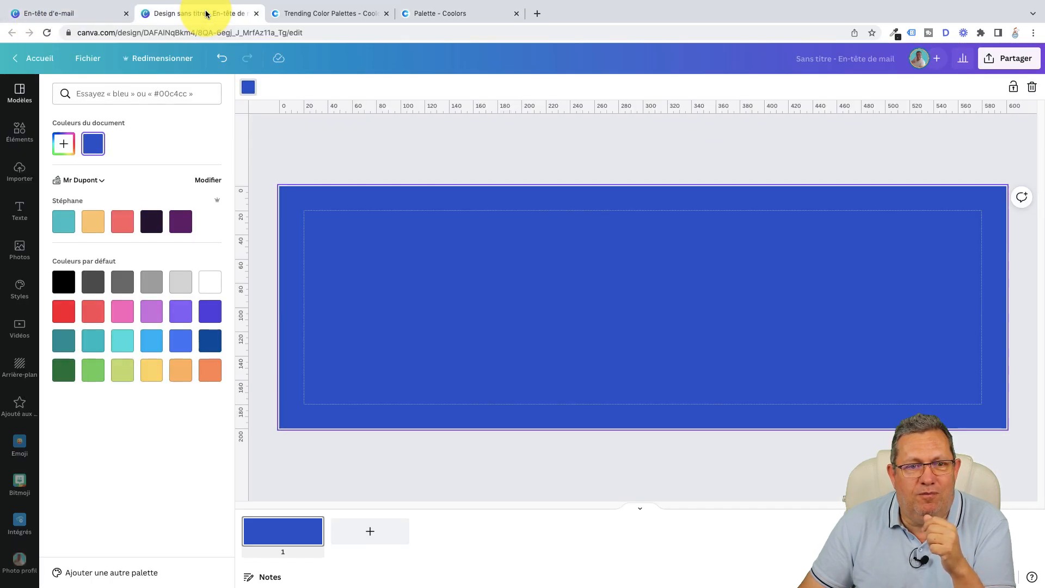
left_click(63, 144)
left_click(130, 265)
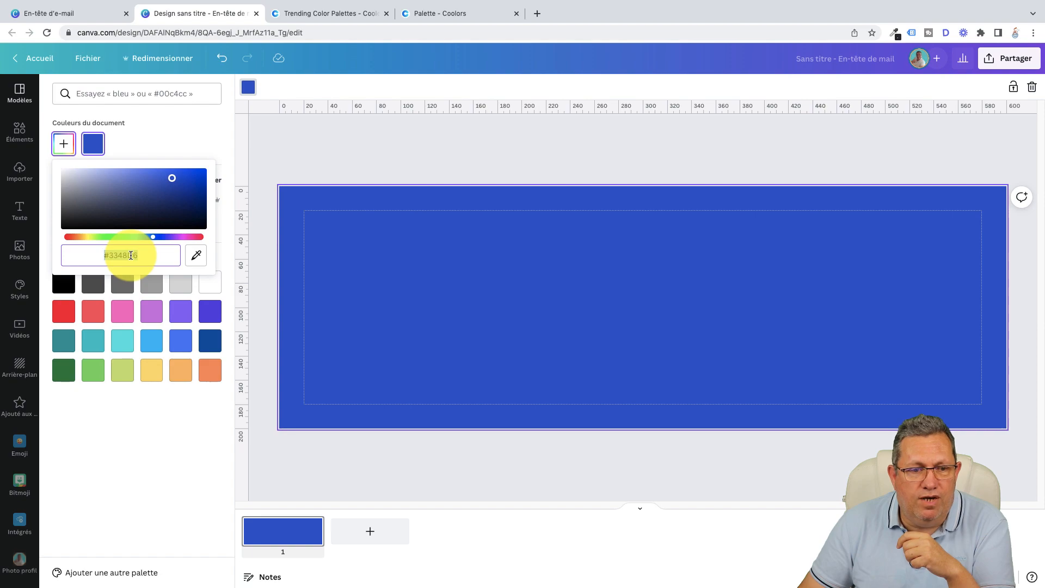
right_click(130, 256)
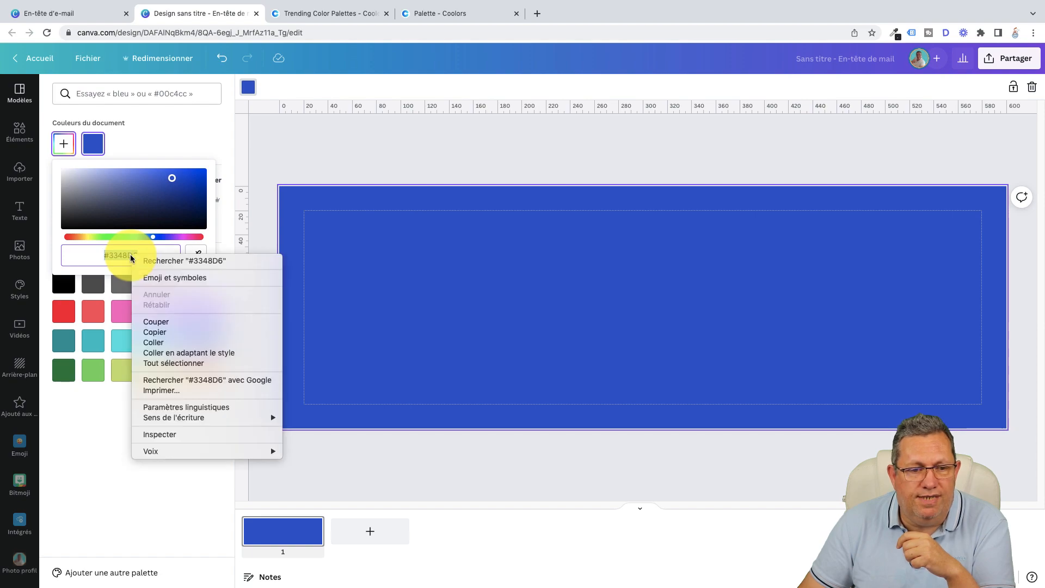
left_click(169, 341)
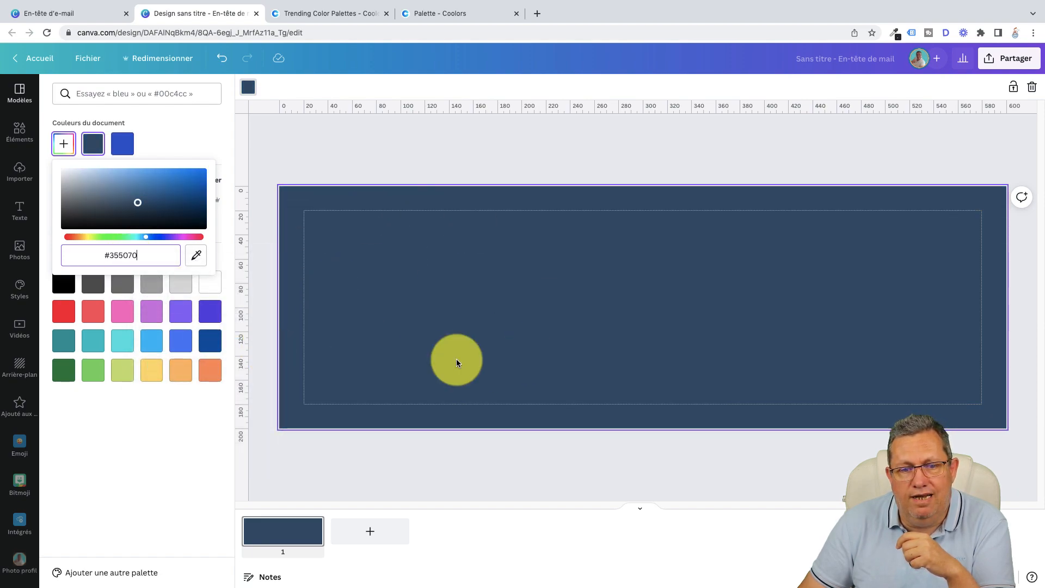
left_click(437, 14)
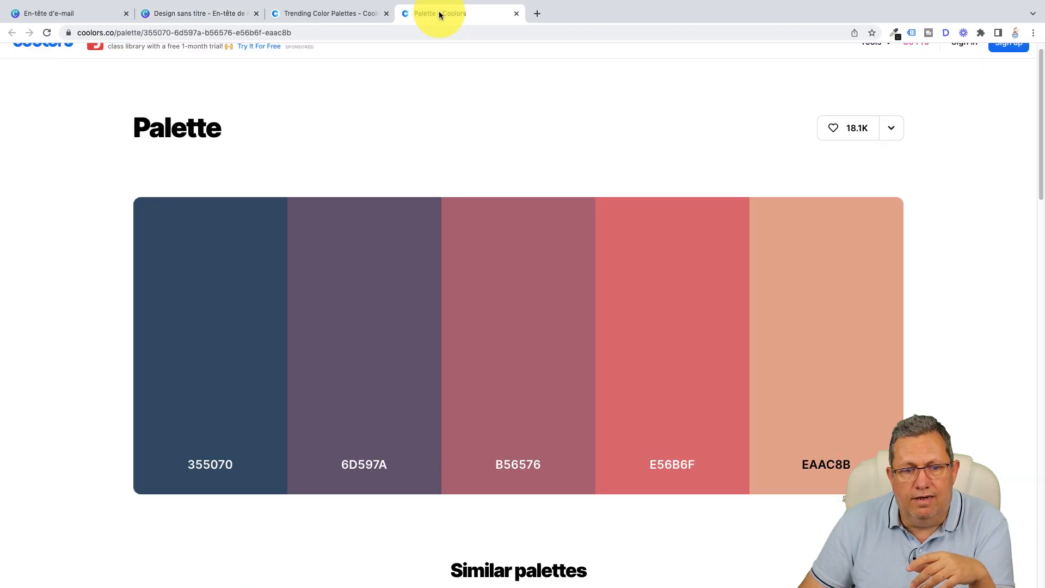
left_click(169, 12)
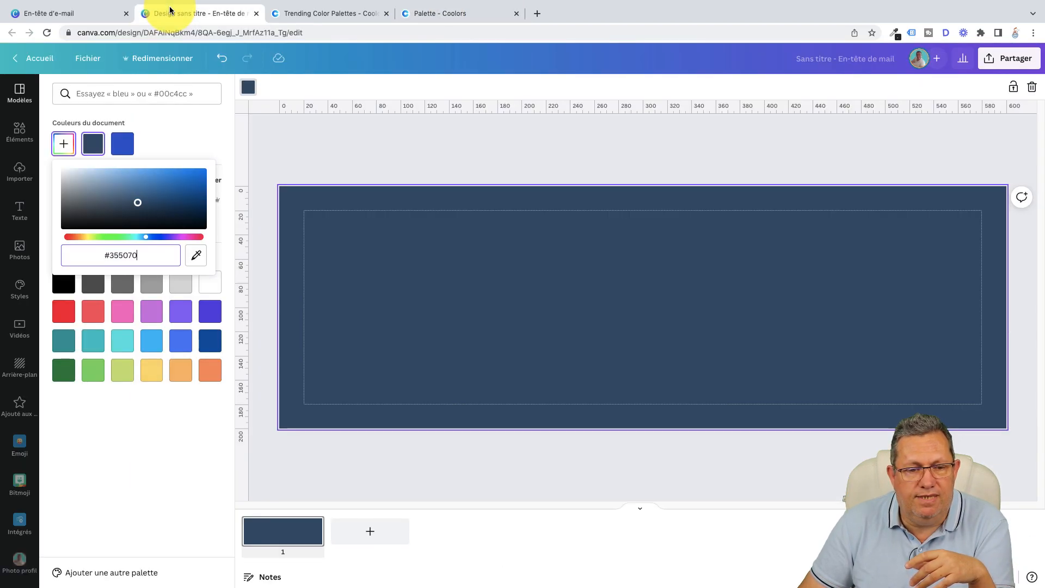
left_click(258, 166)
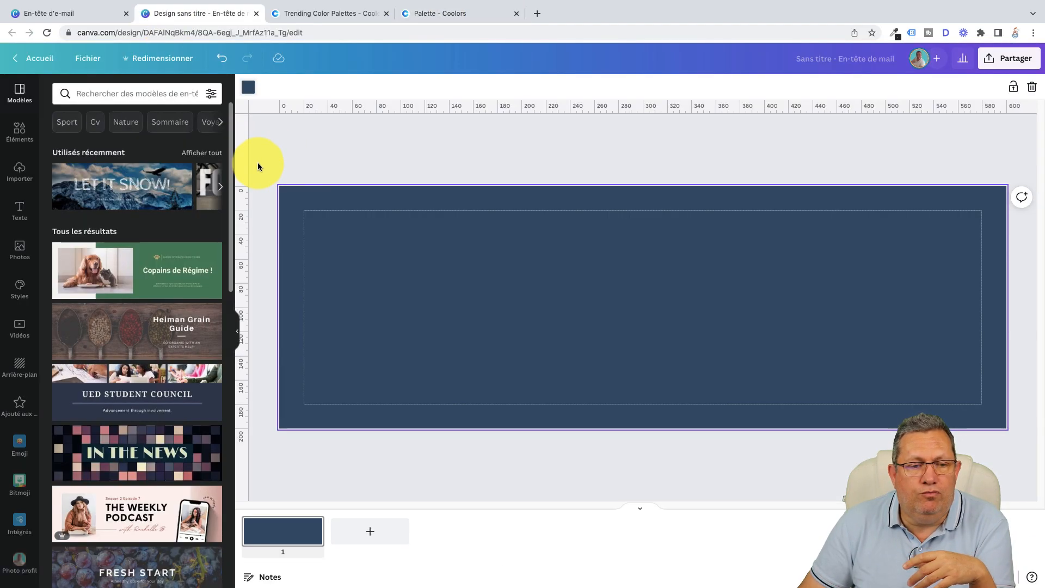
left_click(248, 86)
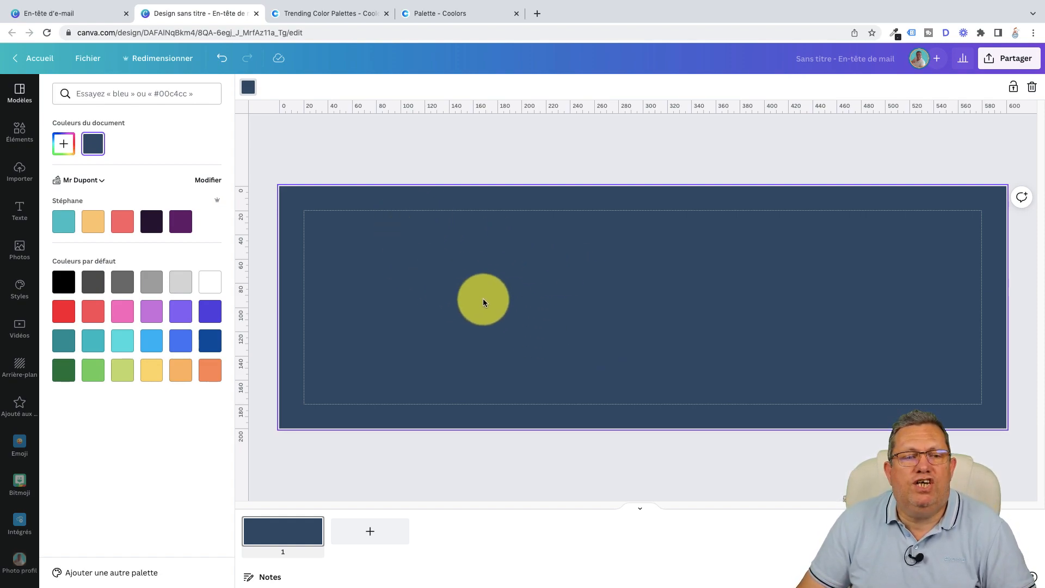
left_click(63, 144)
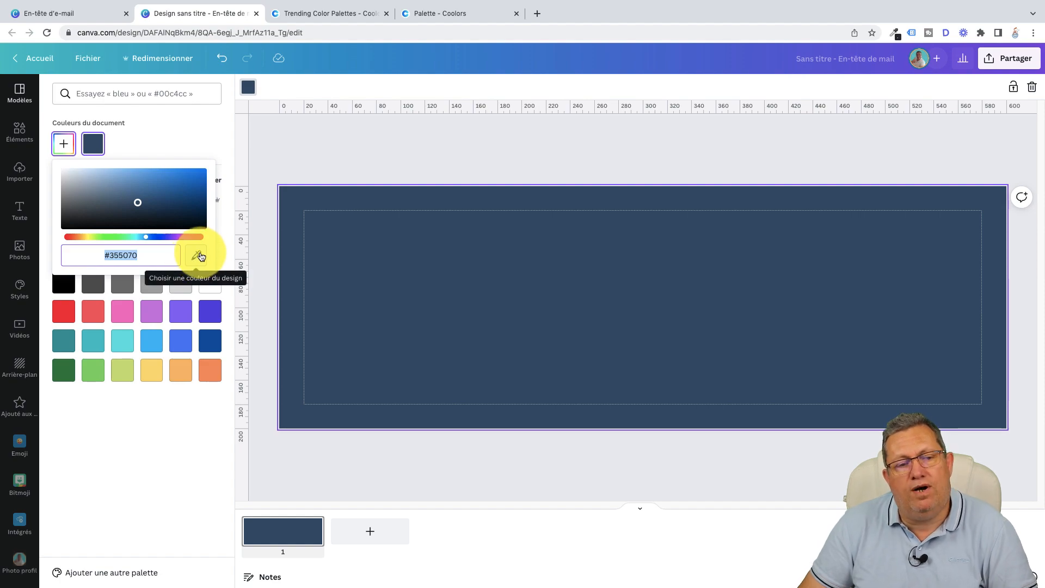
left_click(347, 148)
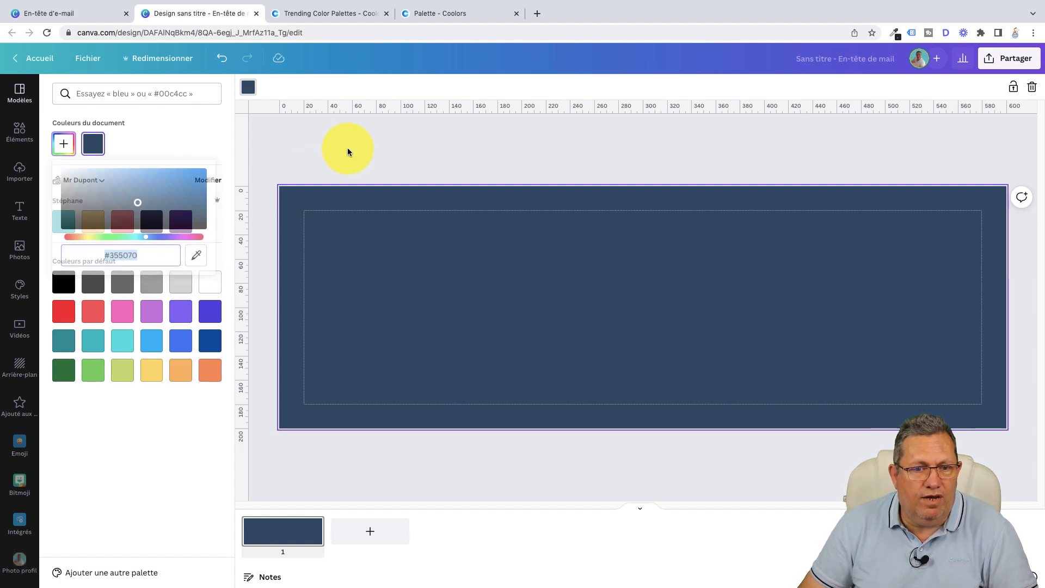
Insert the recently used photo of the woman in a yellow-green jacket and move it into the header's right half
left_click(20, 251)
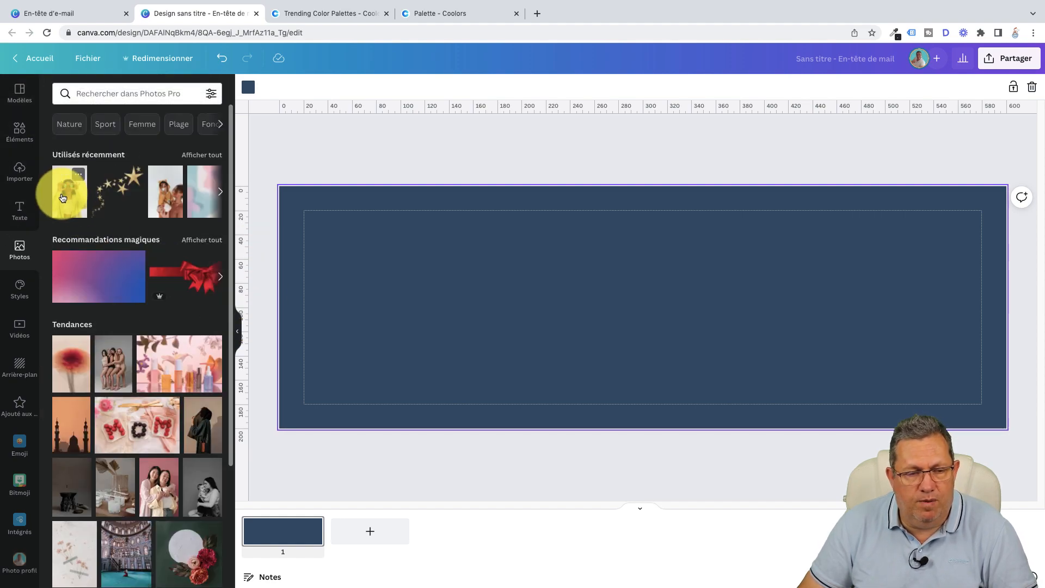
left_click(65, 200)
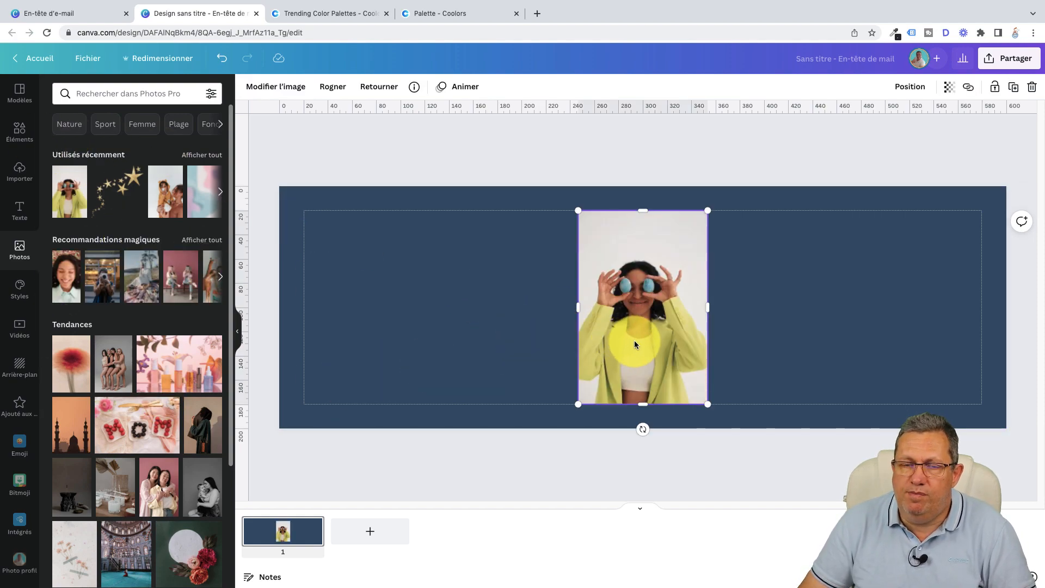
left_click_drag(635, 340, 760, 341)
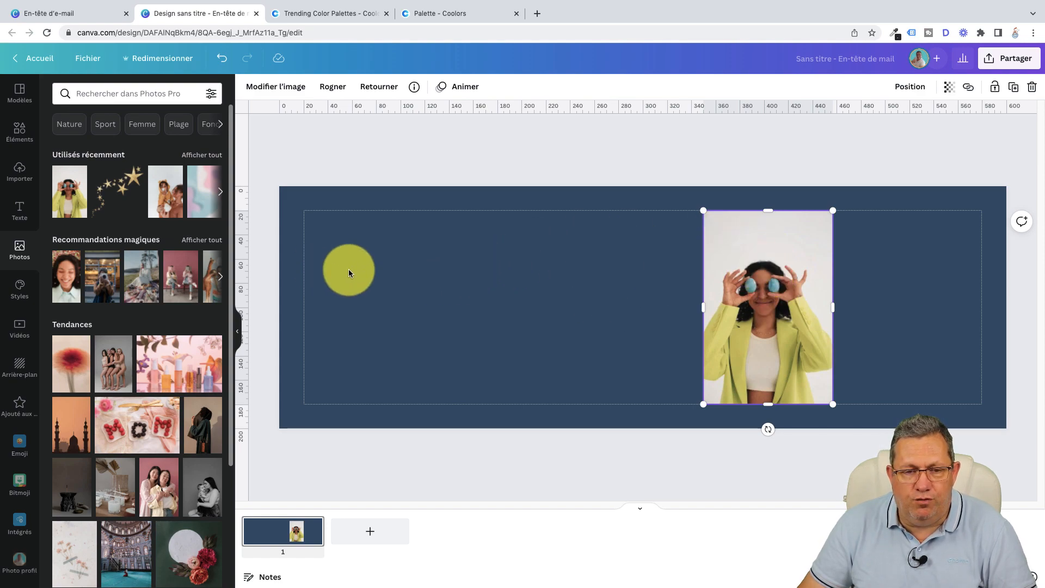
Sample the blue-green egg in the photo with the colour picker to make the header background #6FAEB2
left_click(376, 262)
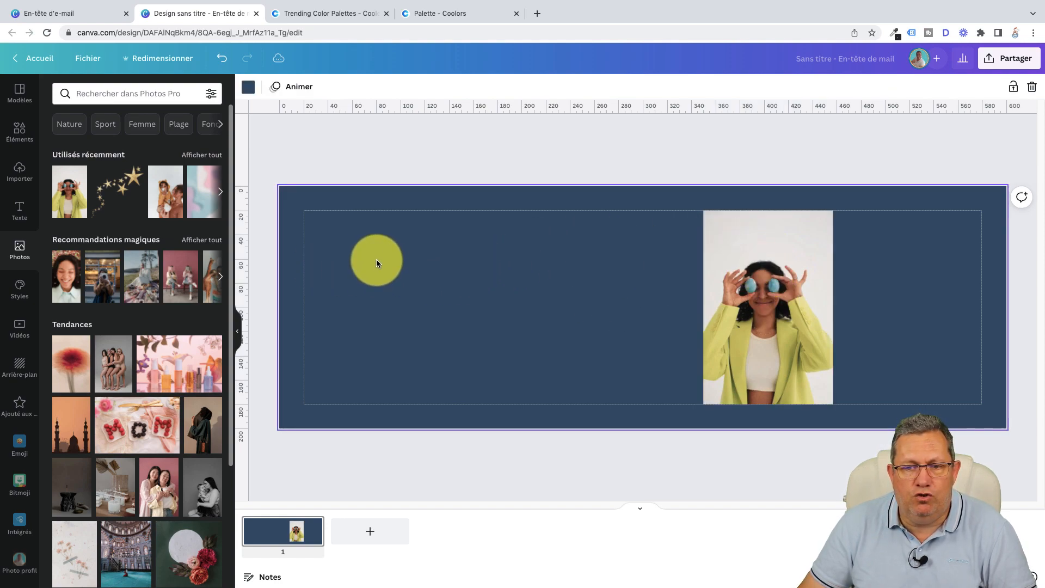
left_click(248, 92)
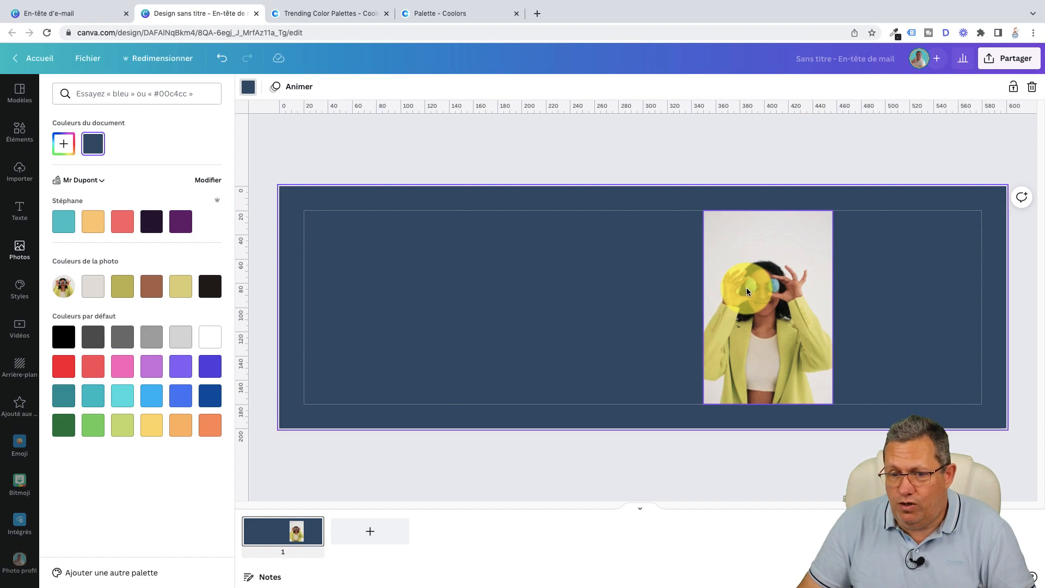
left_click(63, 145)
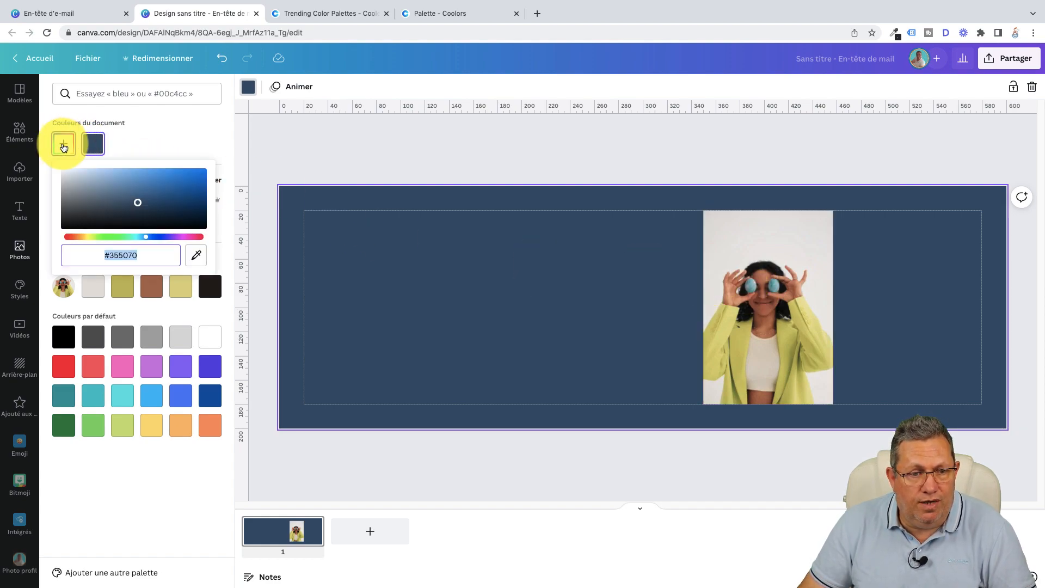
left_click(197, 260)
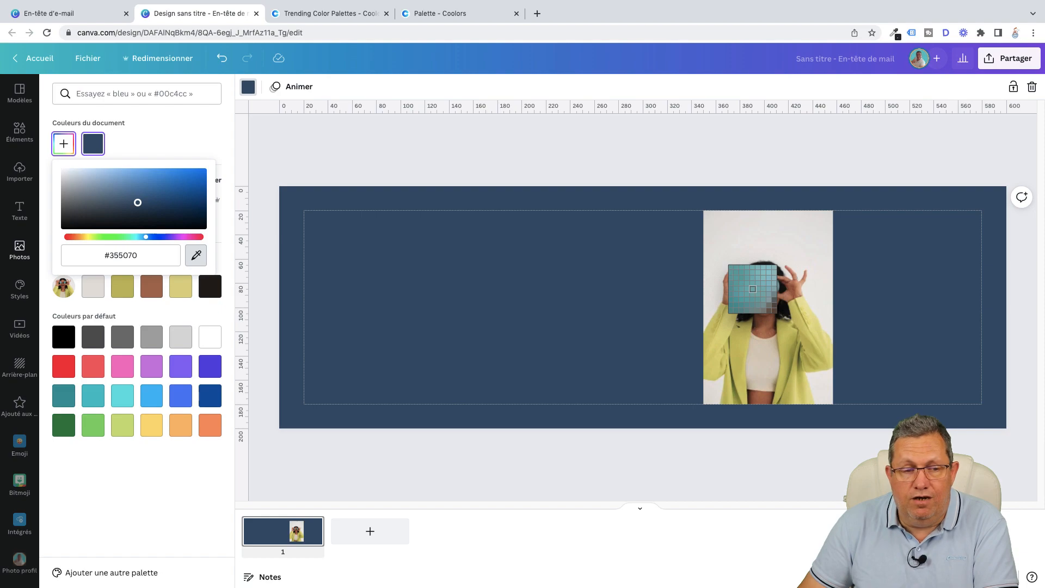
left_click(752, 288)
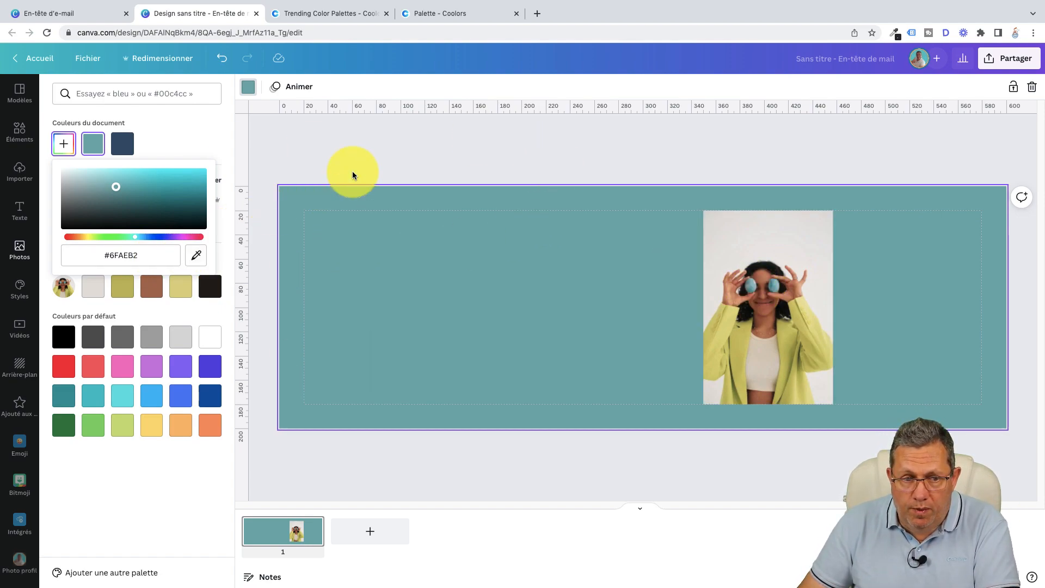
left_click(369, 155)
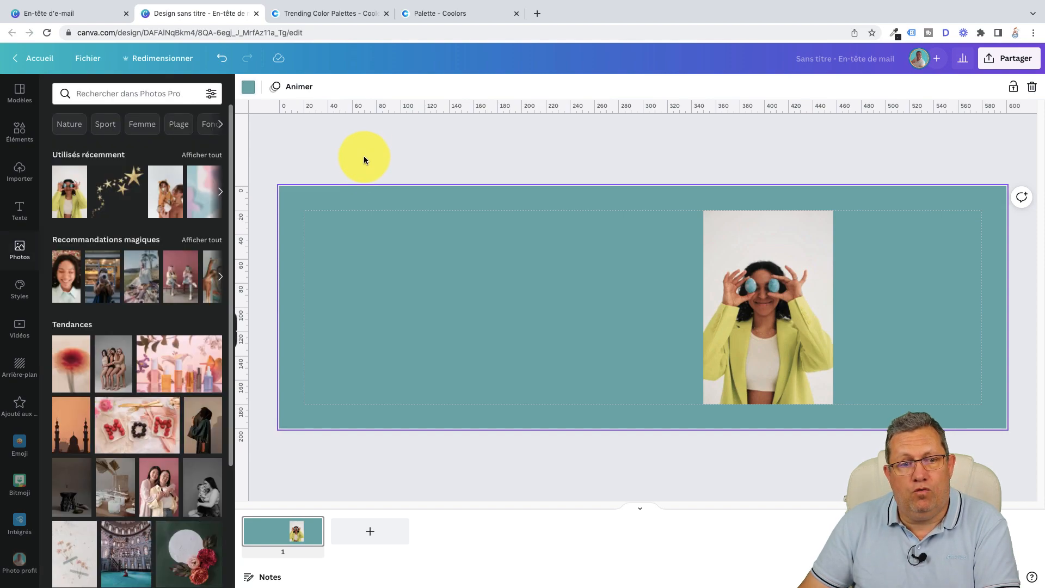
Delete the photo from the header and set the background to the brand palette's very dark purple
left_click(706, 307)
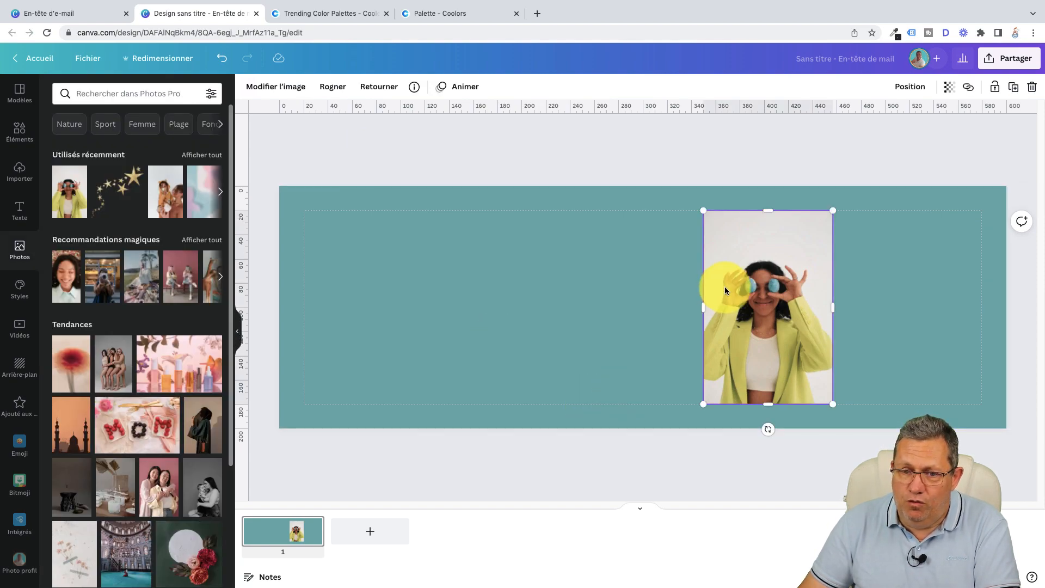
left_click(1031, 91)
left_click(496, 240)
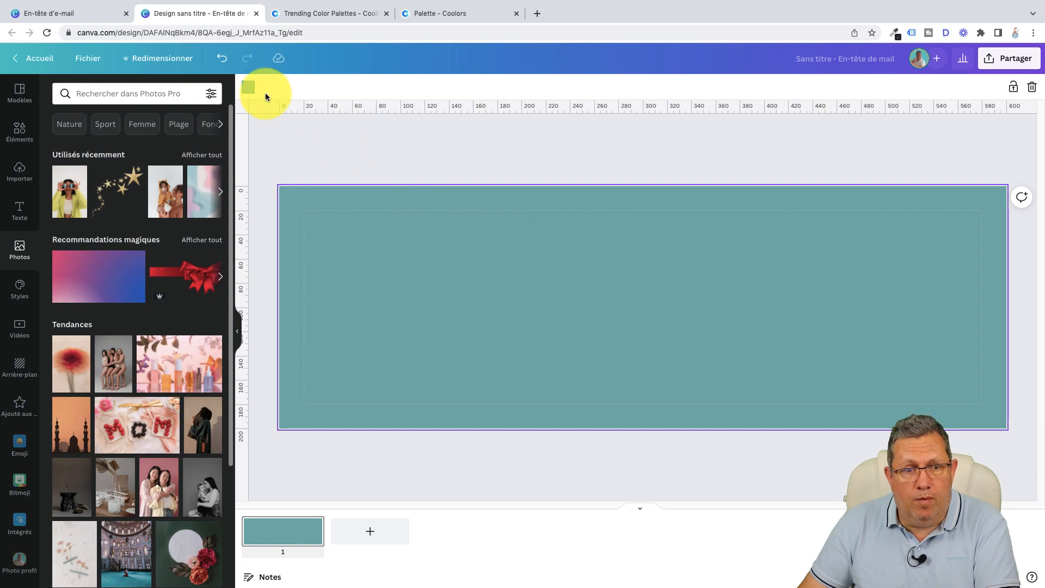
left_click(249, 87)
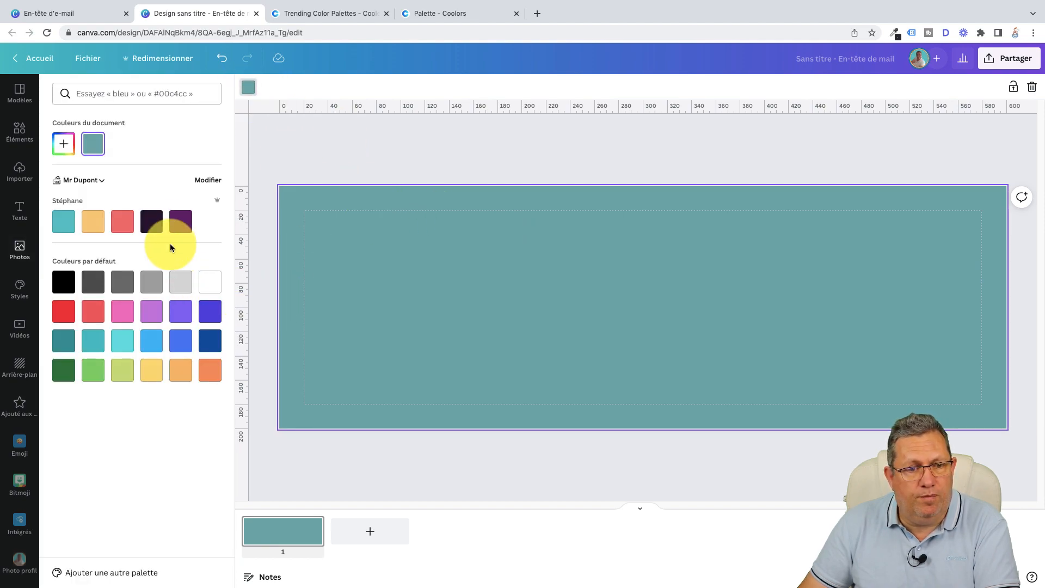
left_click(151, 222)
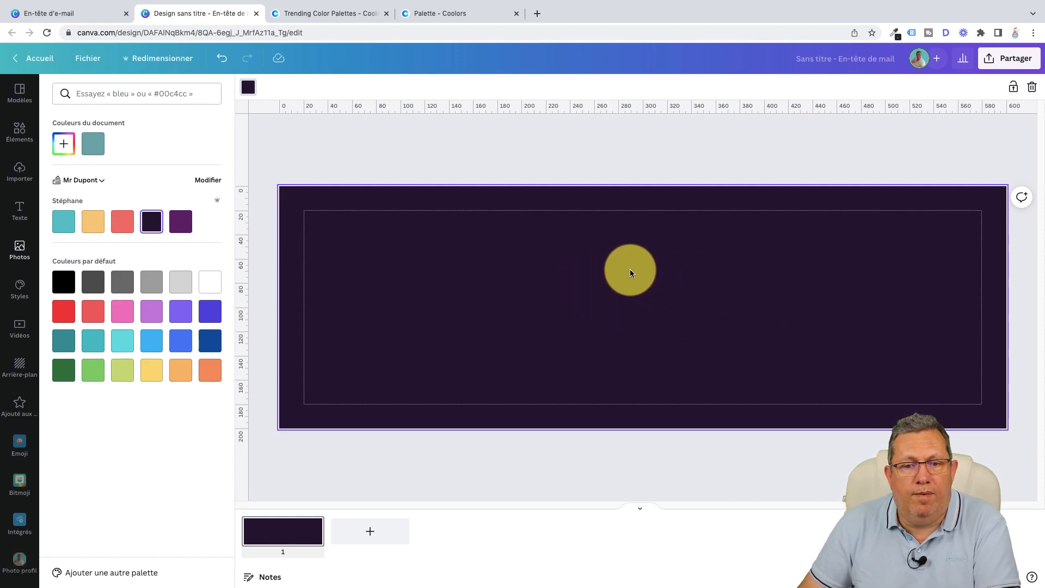
left_click(423, 148)
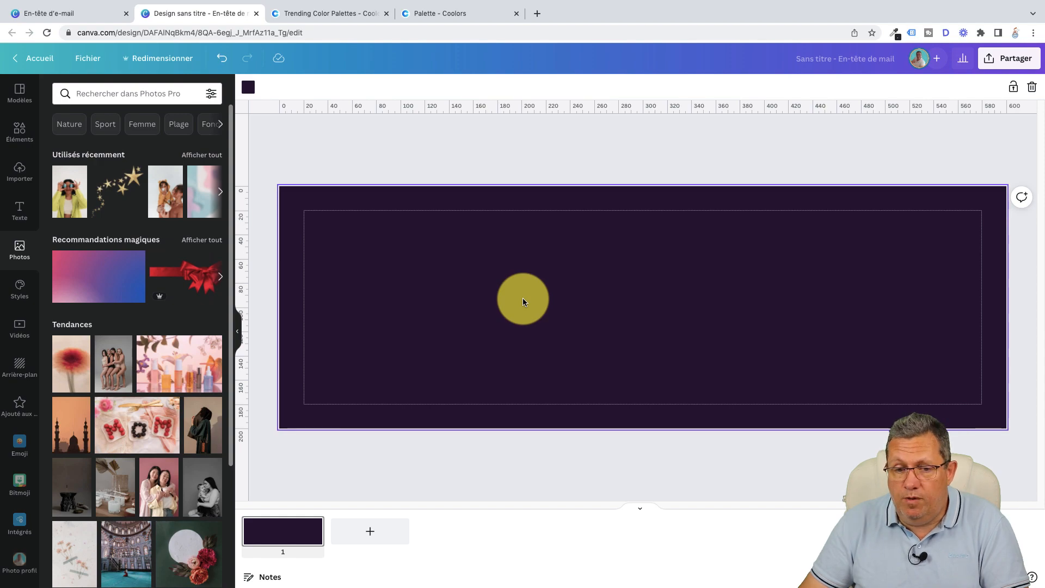
Add a text box in the middle of the header reading "Formation gratuite canva"
key("t")
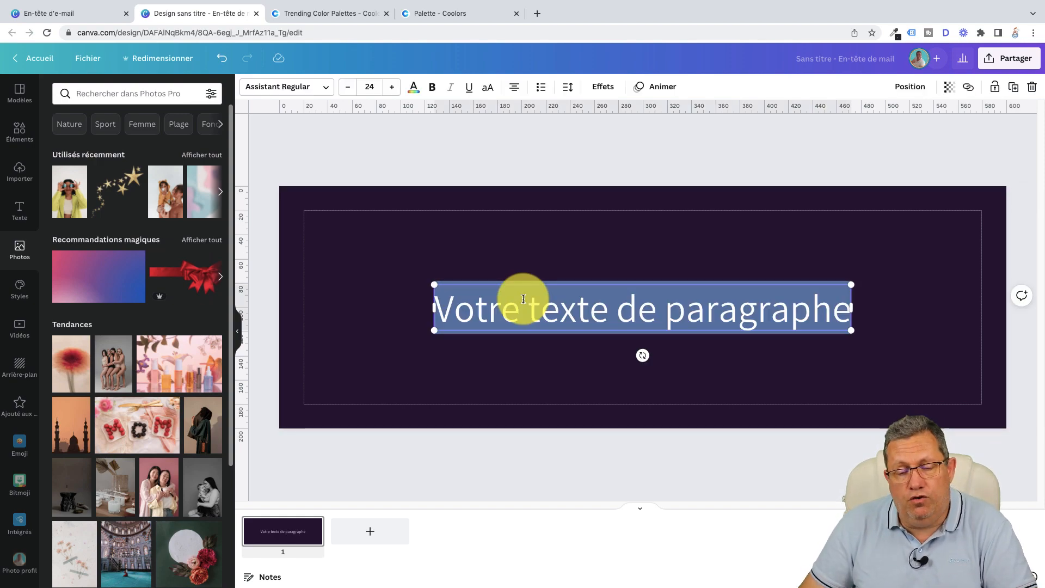
left_click_drag(438, 314, 843, 313)
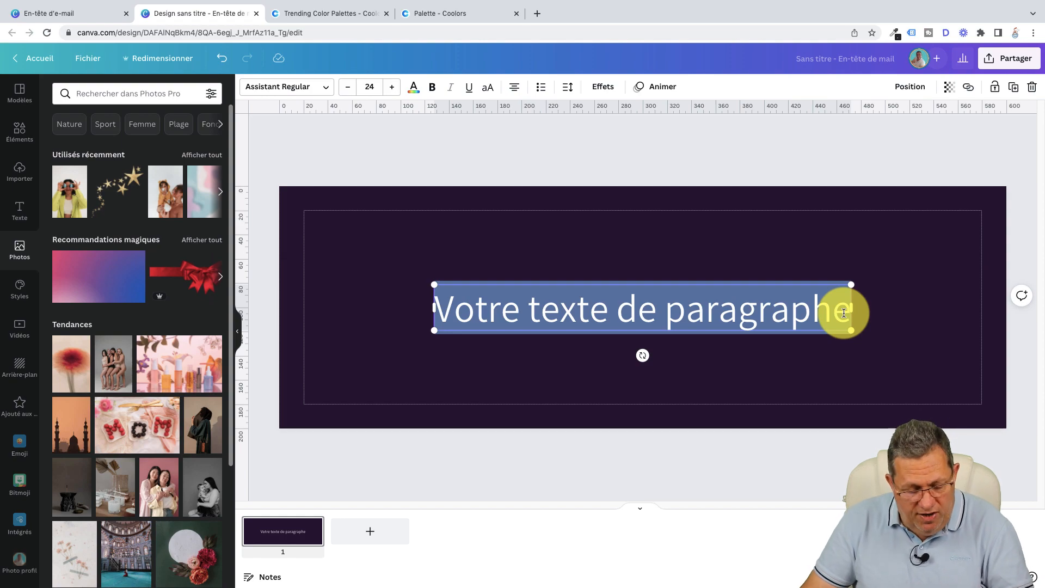
type("F")
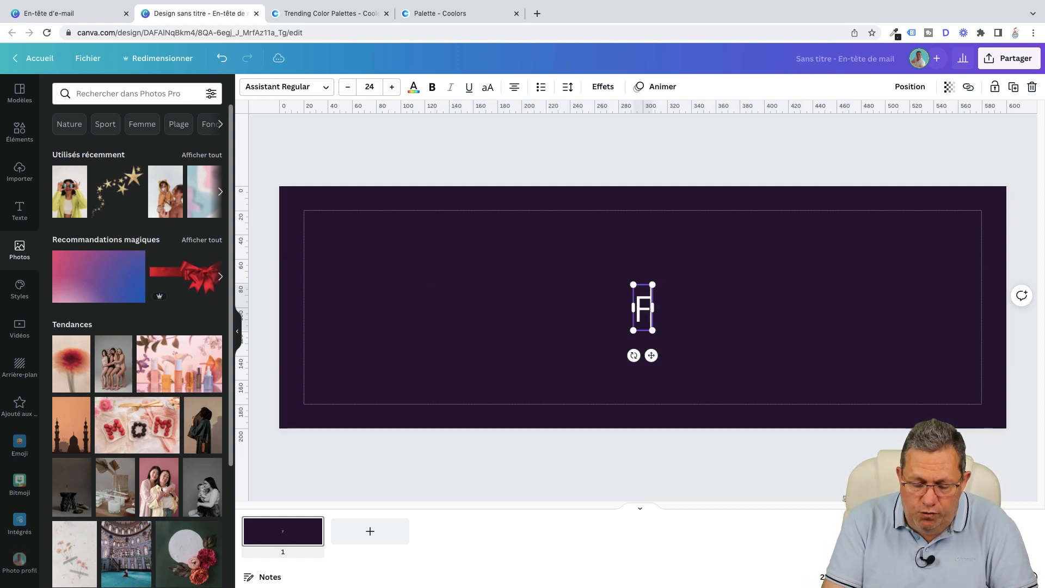
type("ormation gratuite canv")
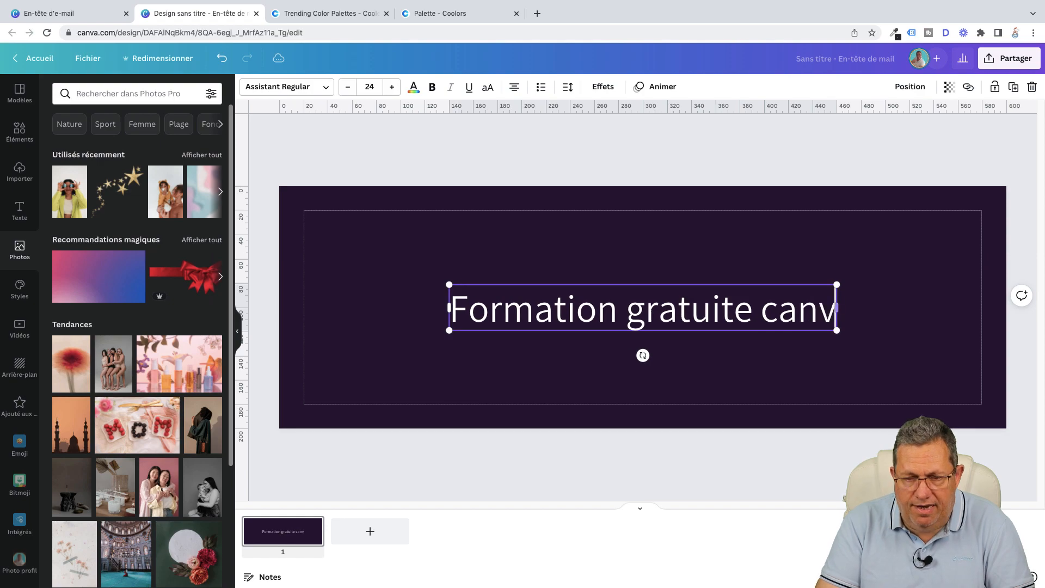
type("a")
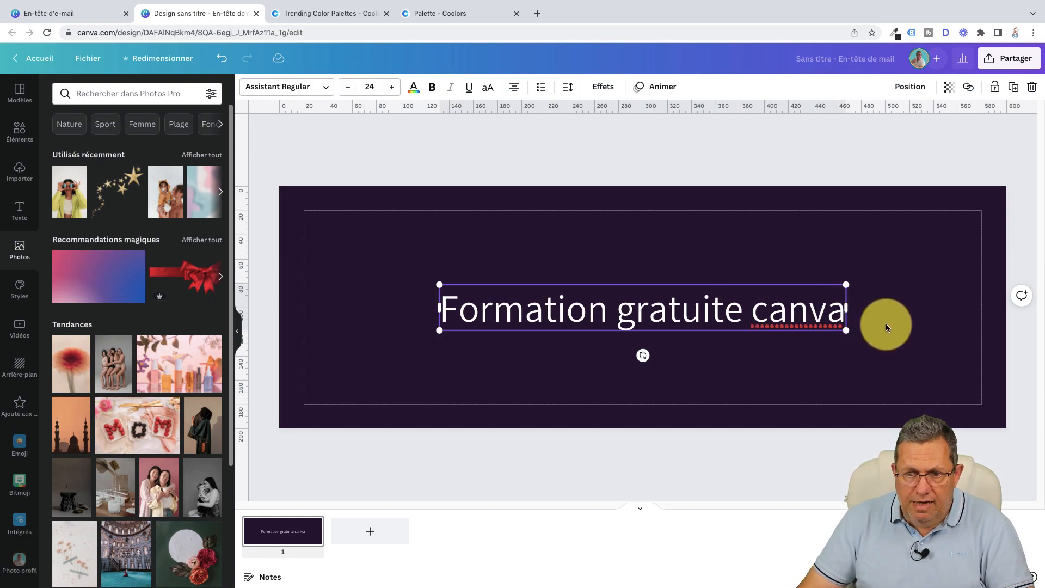
left_click(886, 323)
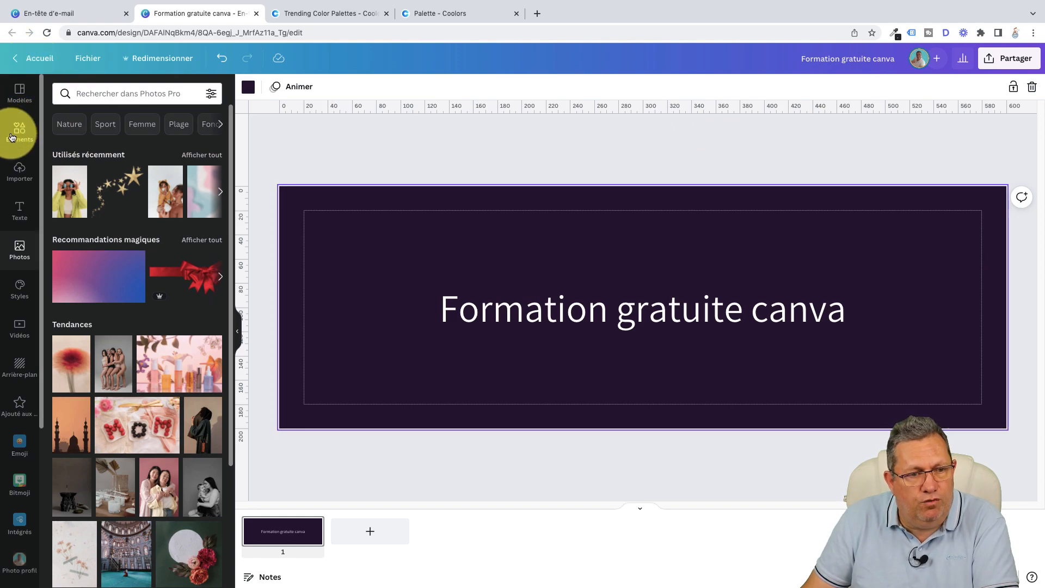
Add a title in the brand's heading style and place it above the "Formation gratuite canva" text
left_click(18, 212)
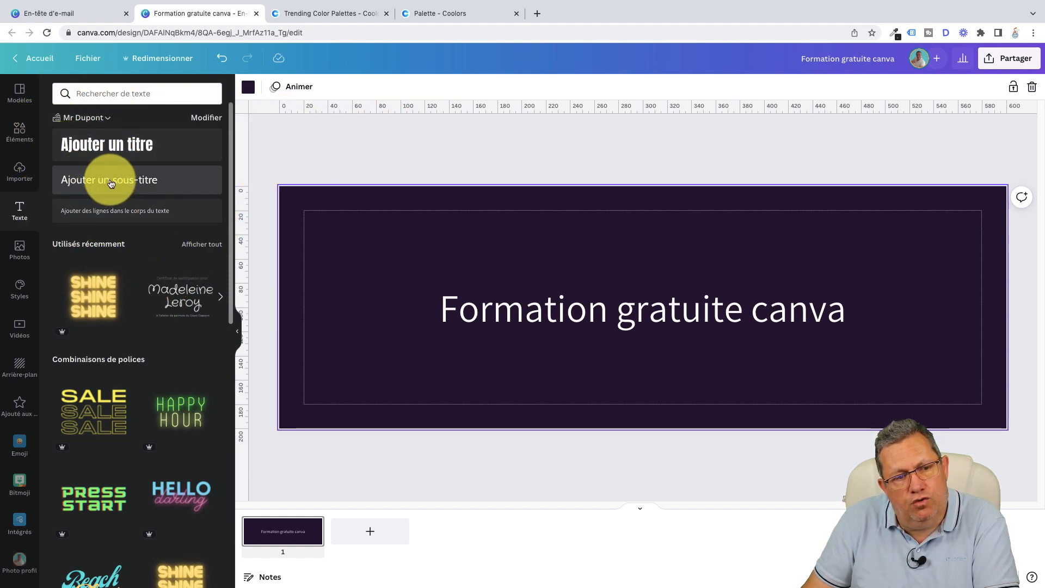
left_click(125, 148)
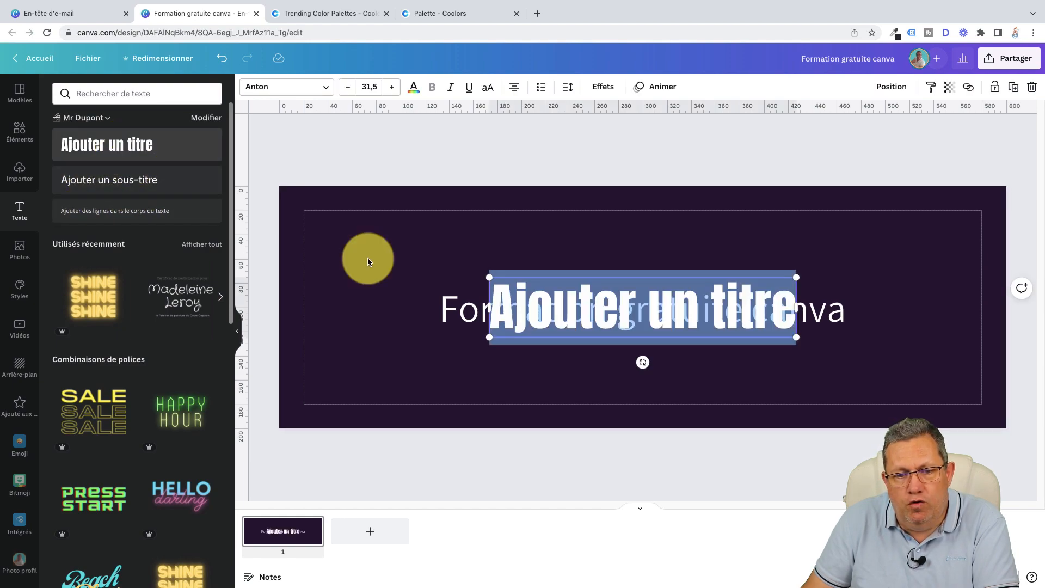
left_click_drag(684, 288, 654, 242)
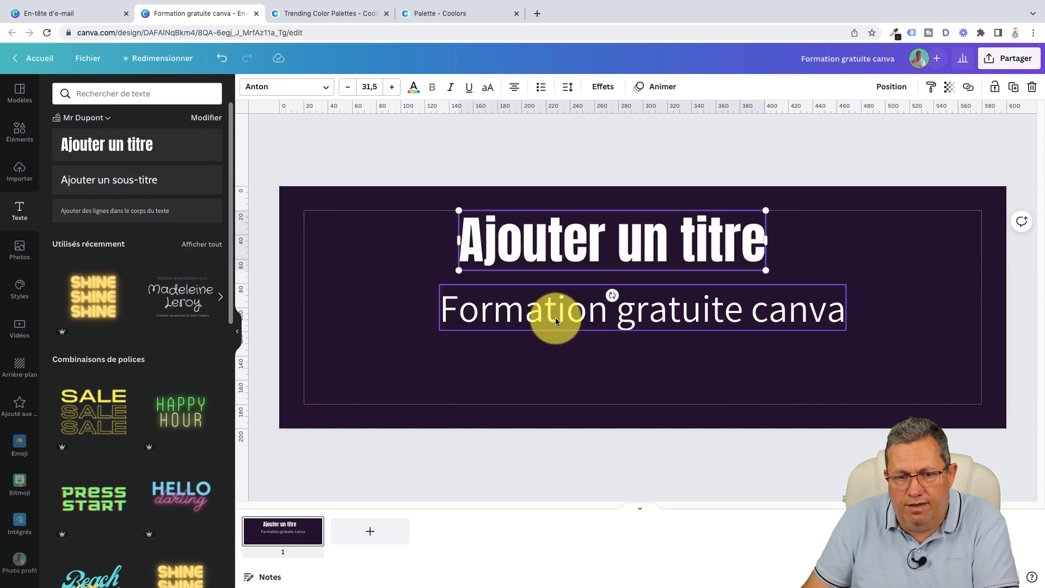
Add a body text box in the brand style and widen it so its placeholder text wraps onto two lines
left_click(128, 213)
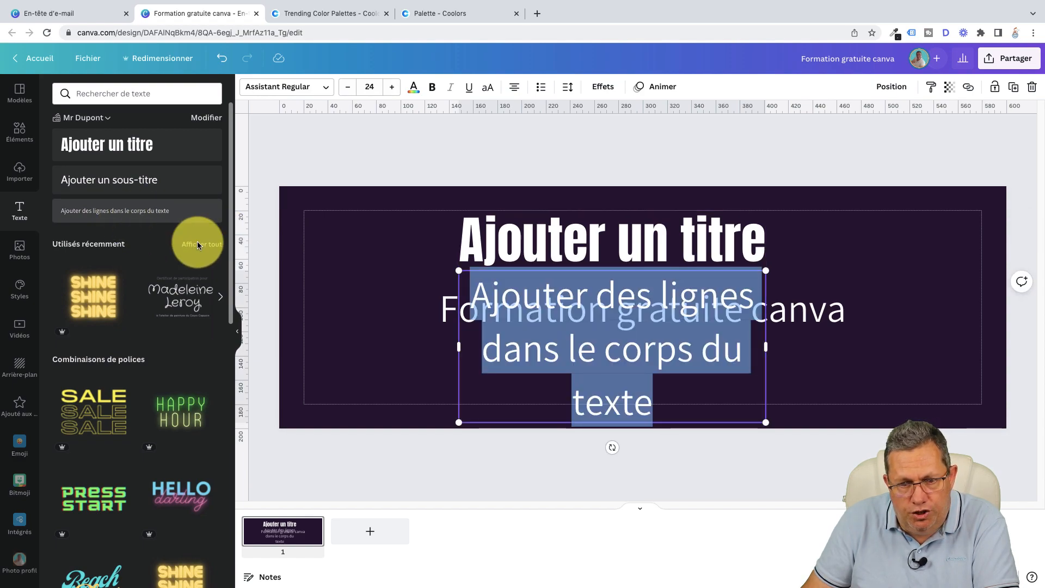
left_click_drag(766, 349, 956, 344)
left_click(781, 346)
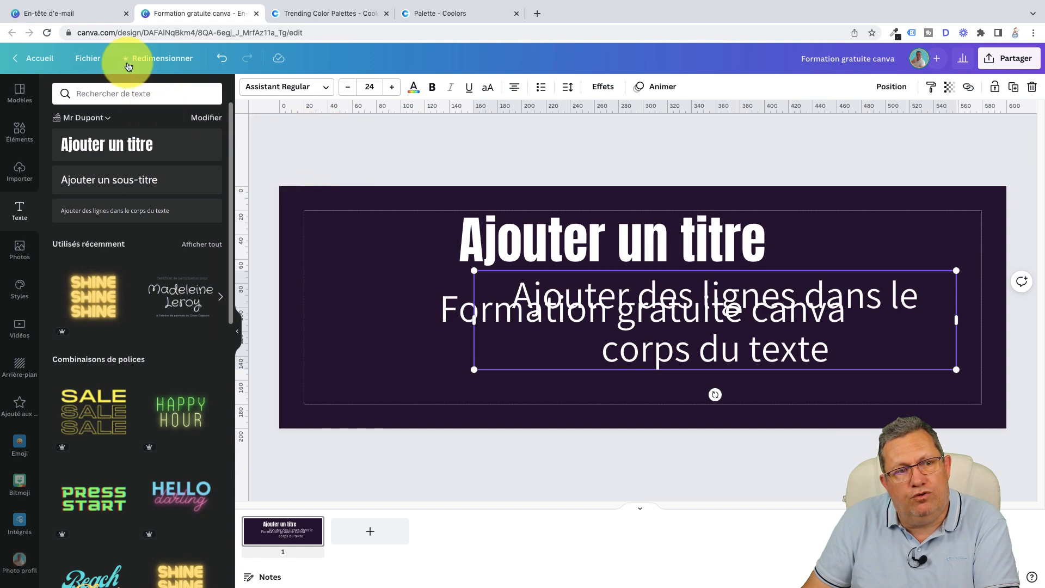
In the other Canva tab, open the brand kit used for the header and compare its colours and text styles with the design
left_click(84, 18)
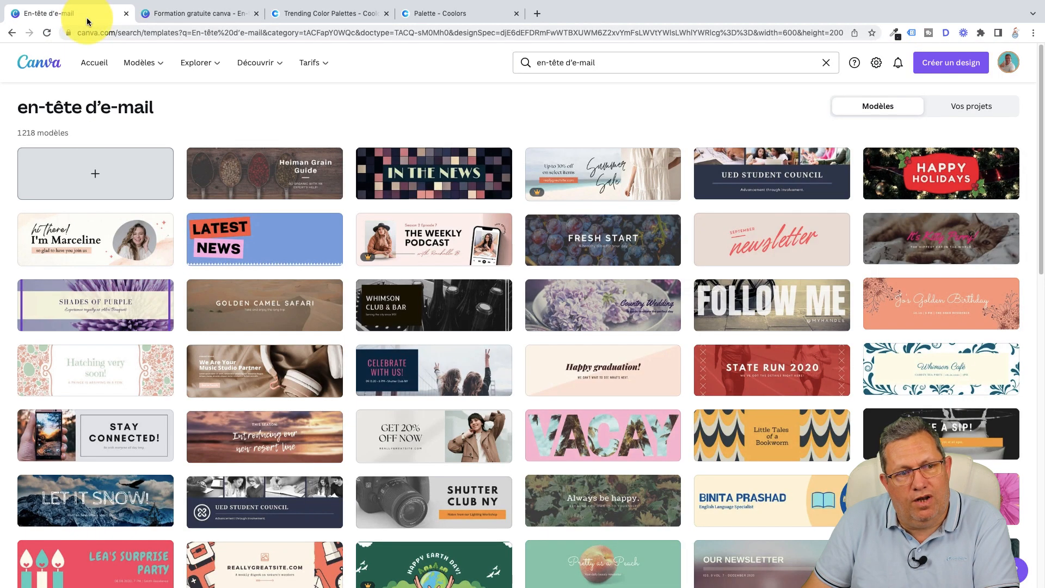
left_click(36, 65)
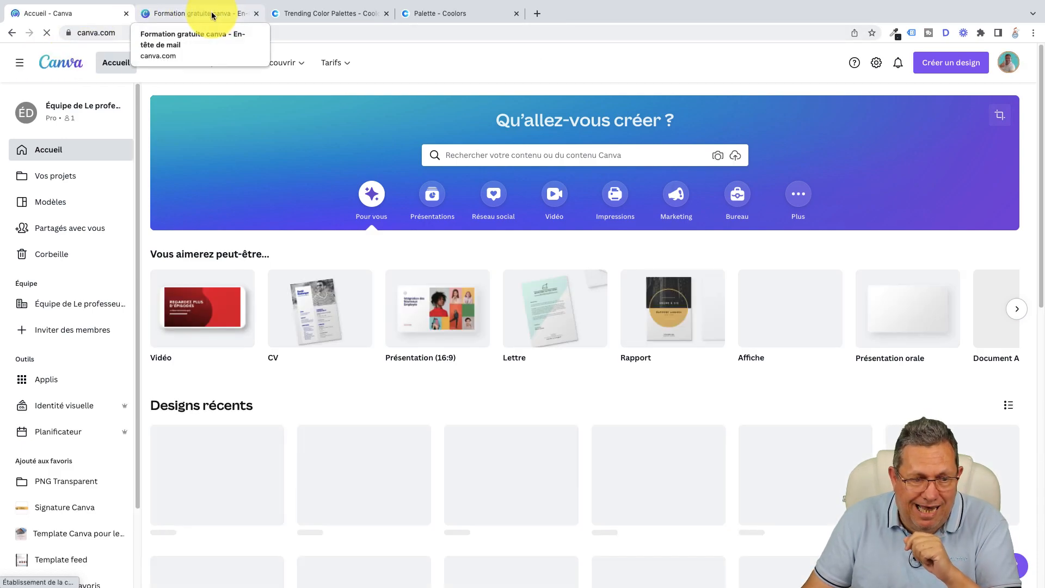
left_click(60, 408)
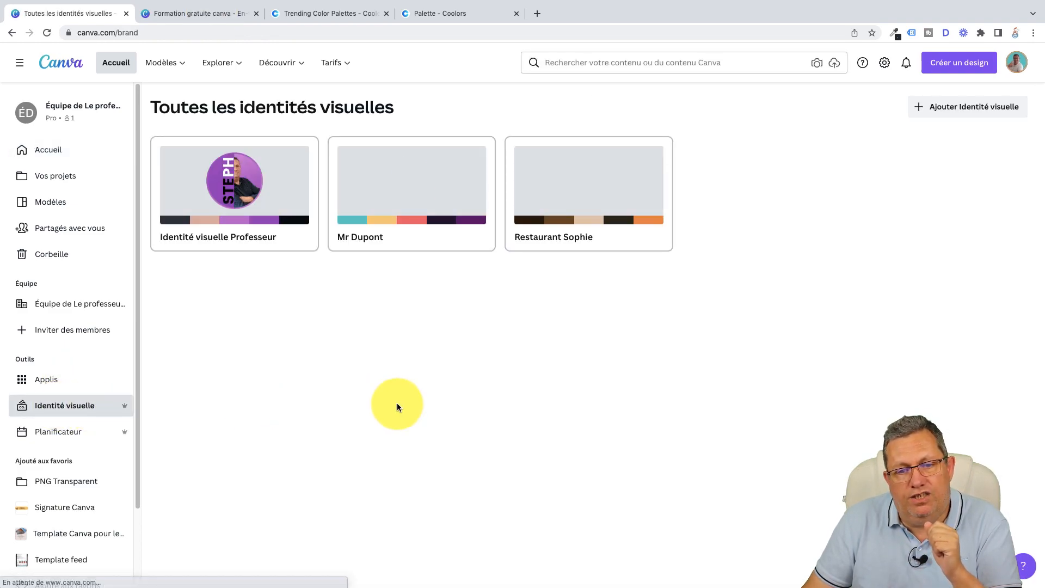
left_click(440, 188)
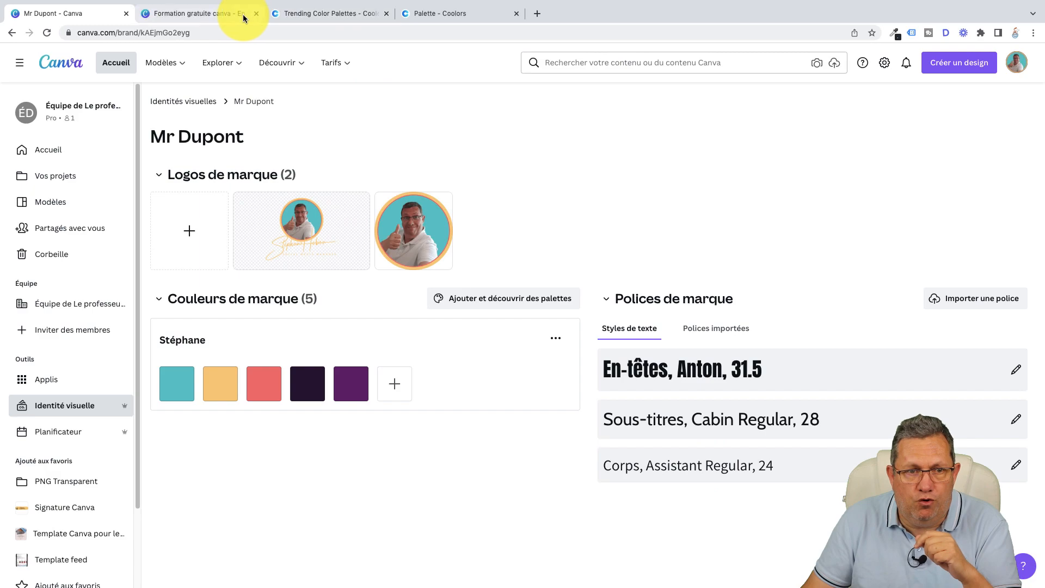
left_click(221, 16)
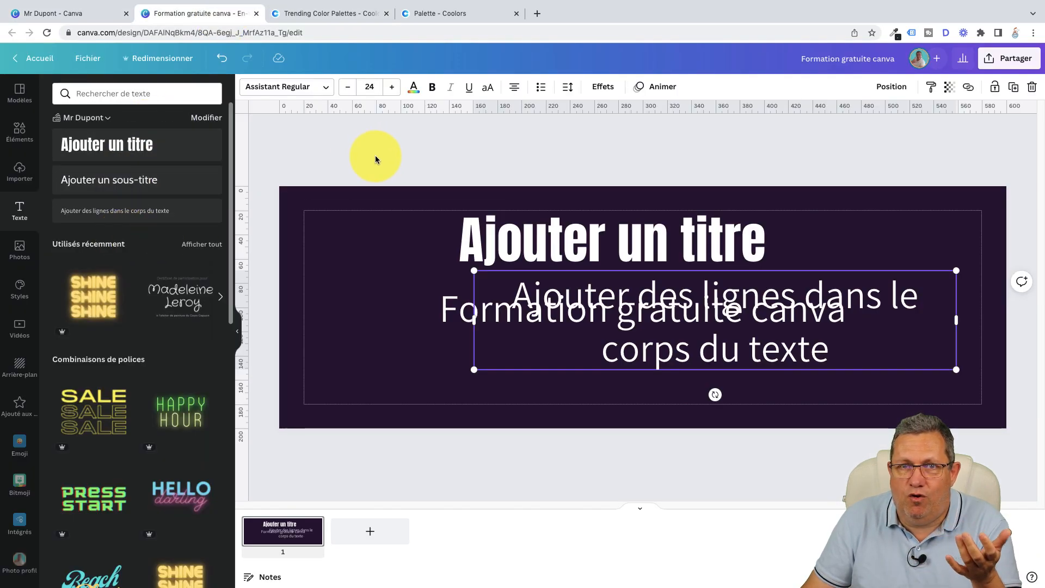
left_click(102, 13)
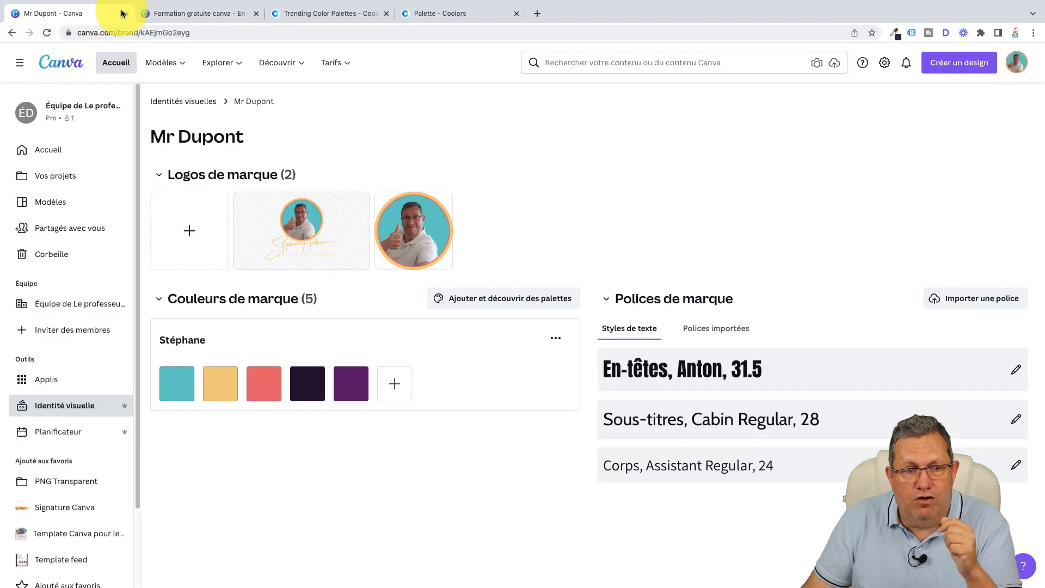